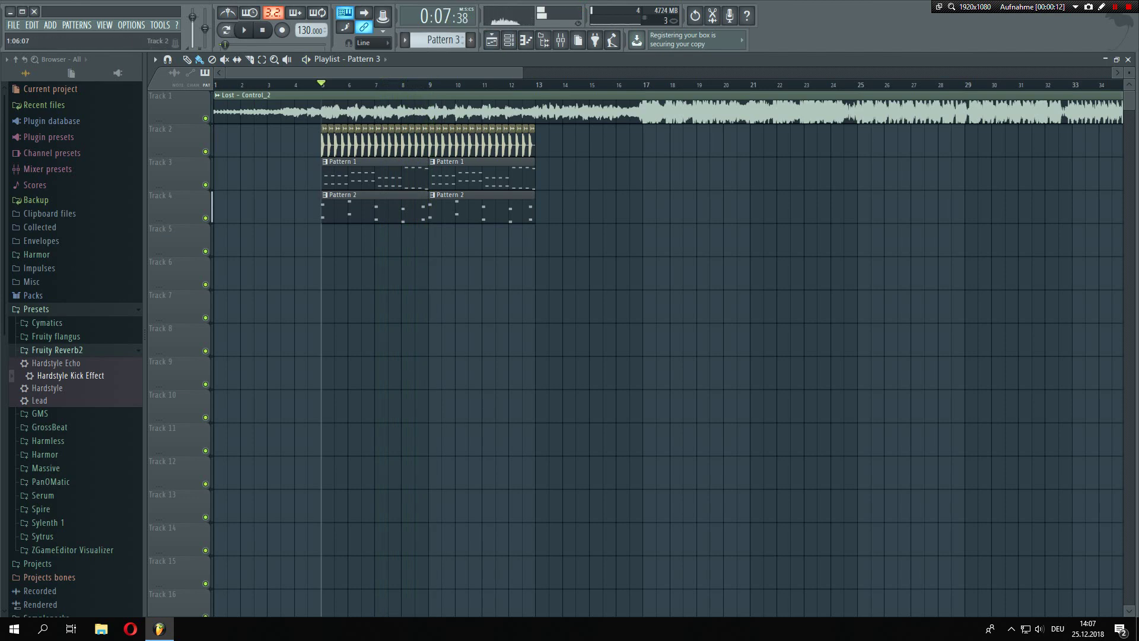
Solo Track 1 with the reference audio and place a Pattern 3 clip on Track 5 at bar 5
right_click(198, 94)
click(194, 115)
right_click(205, 118)
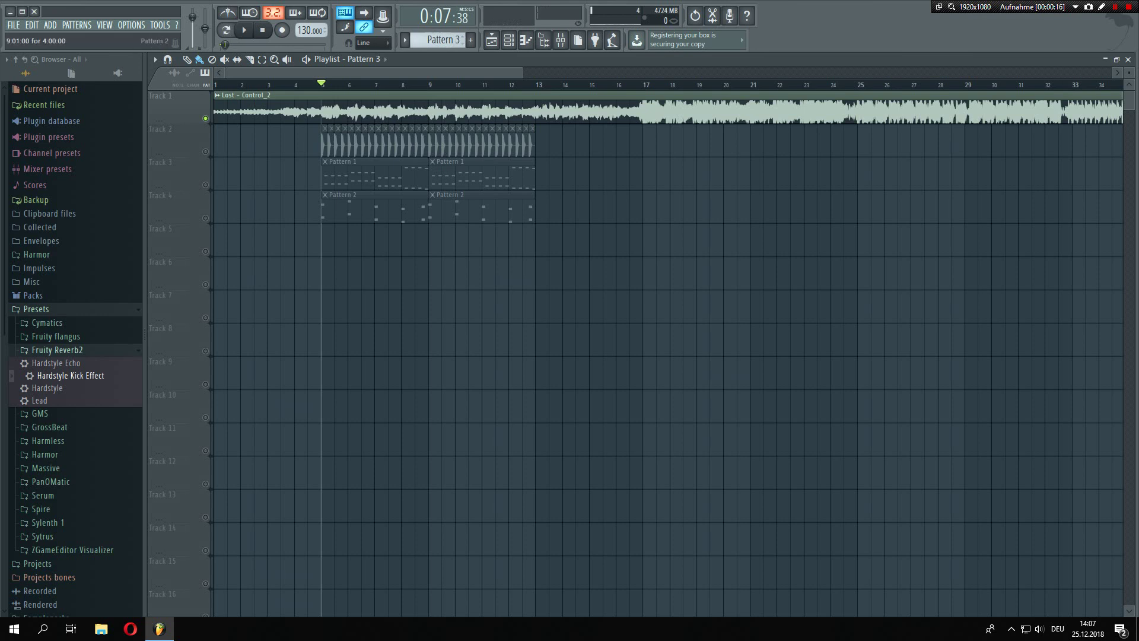
key(space)
key(space)
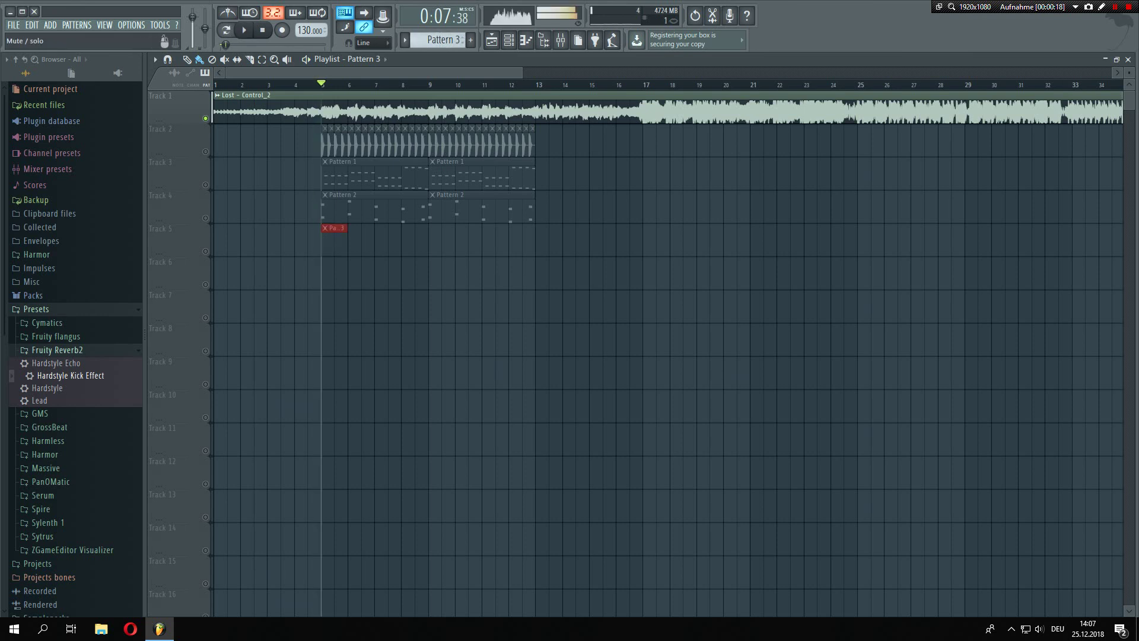
Unmute Track 5 so that it plays together with the soloed Track 1
click(205, 251)
key(space)
key(space)
Add a new reFX Nexus instrument channel to the channel rack
click(508, 40)
key(space)
key(space)
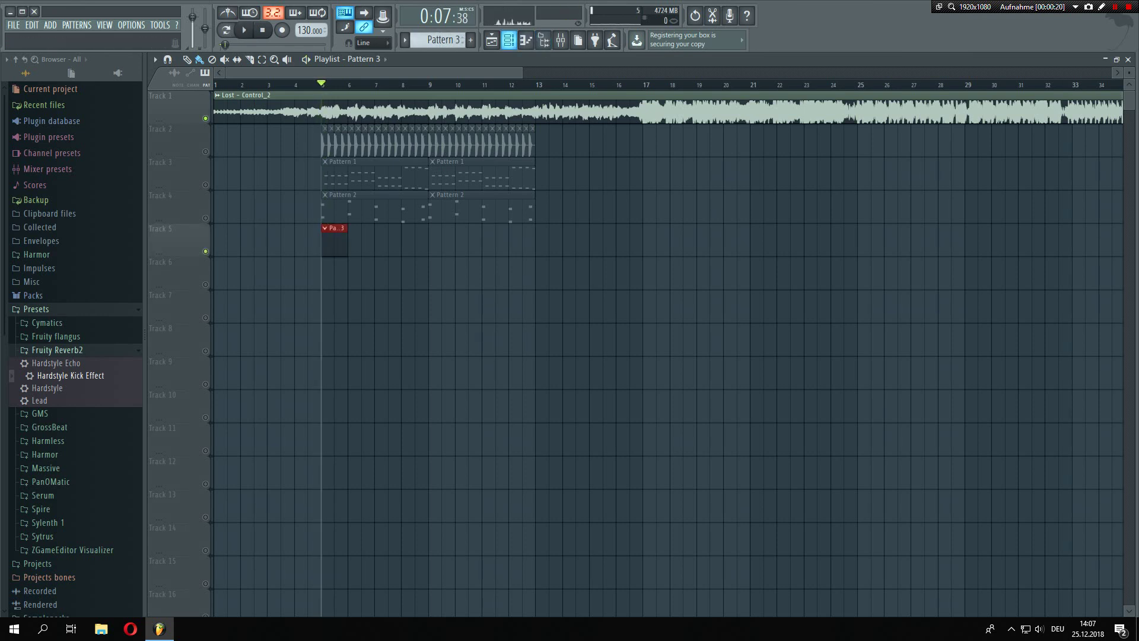
key(F6)
click(301, 370)
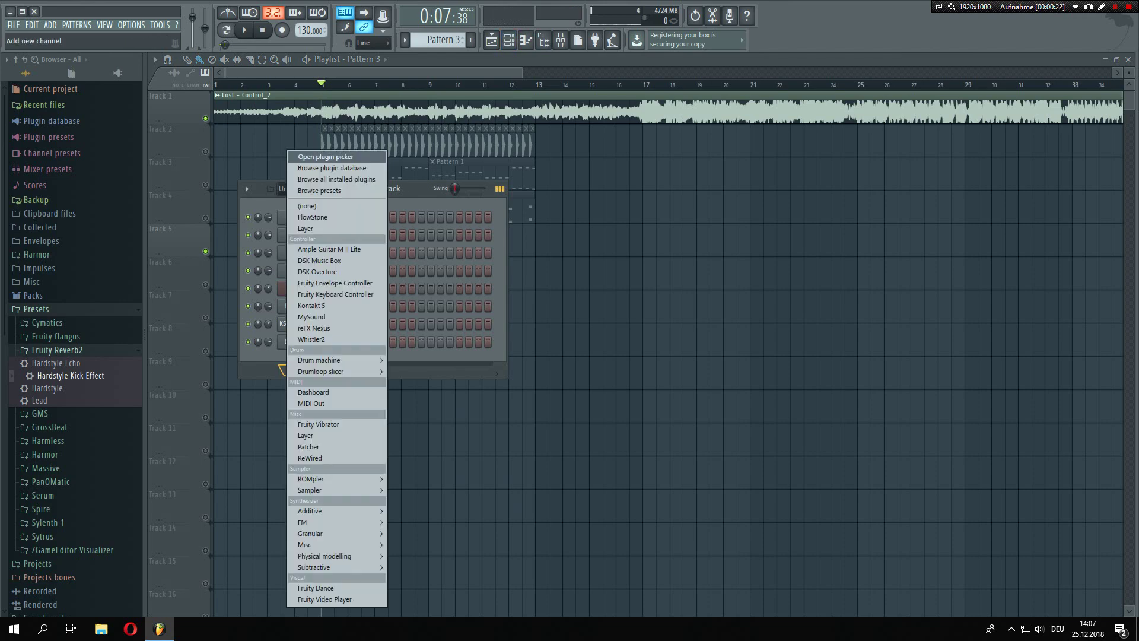
click(314, 328)
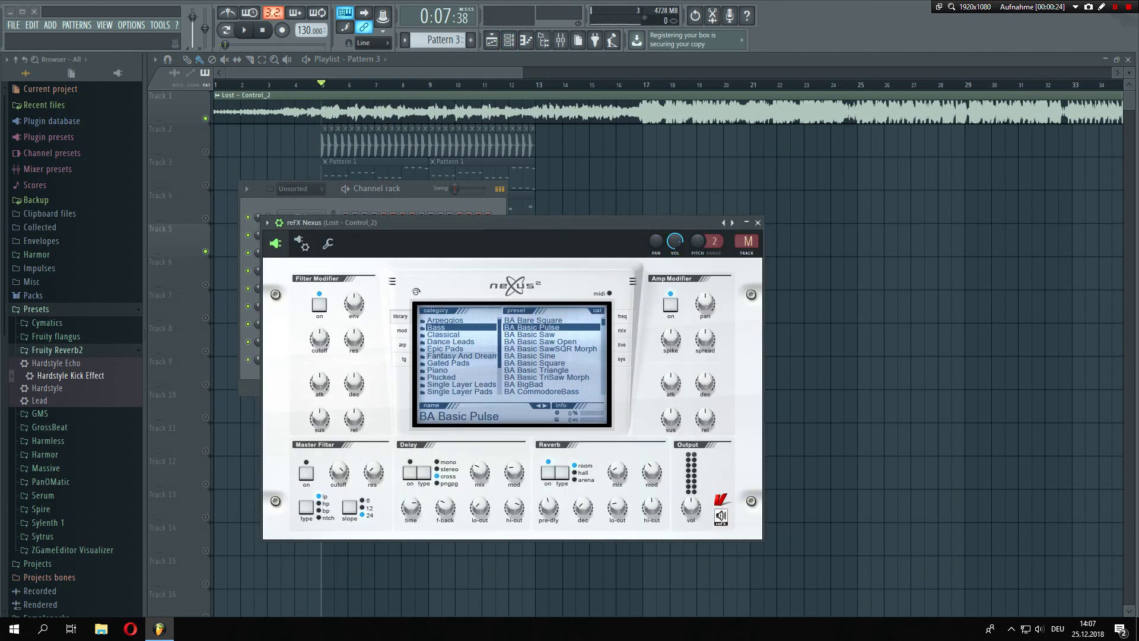
Load the PN Ballad Grand Piano preset in Nexus and route the instrument to mixer track 3
click(452, 342)
click(452, 334)
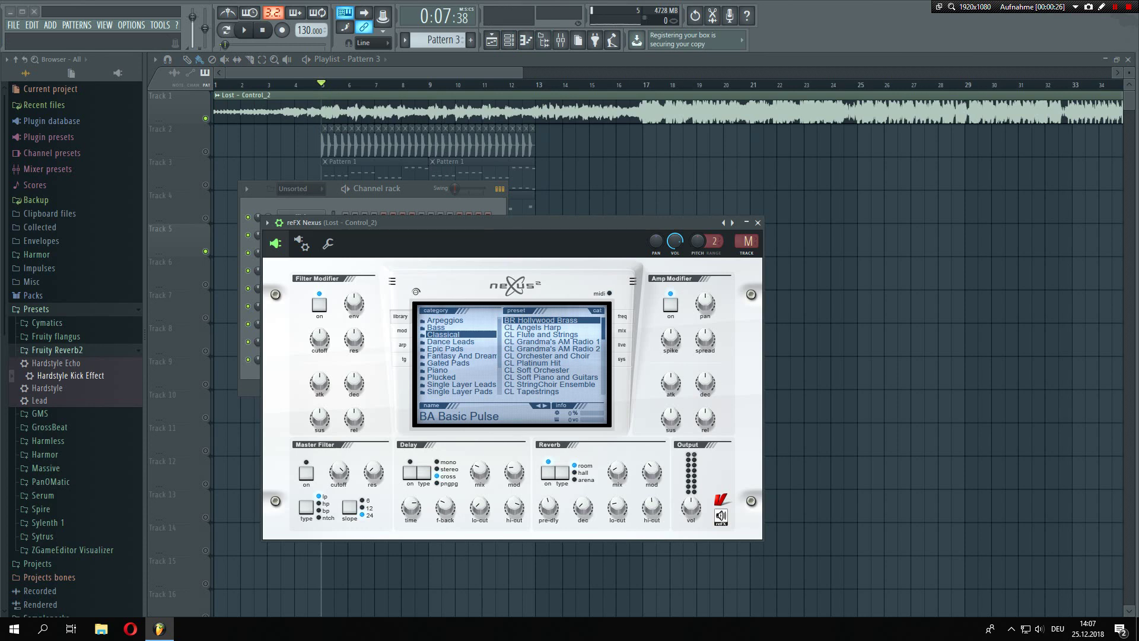
click(438, 370)
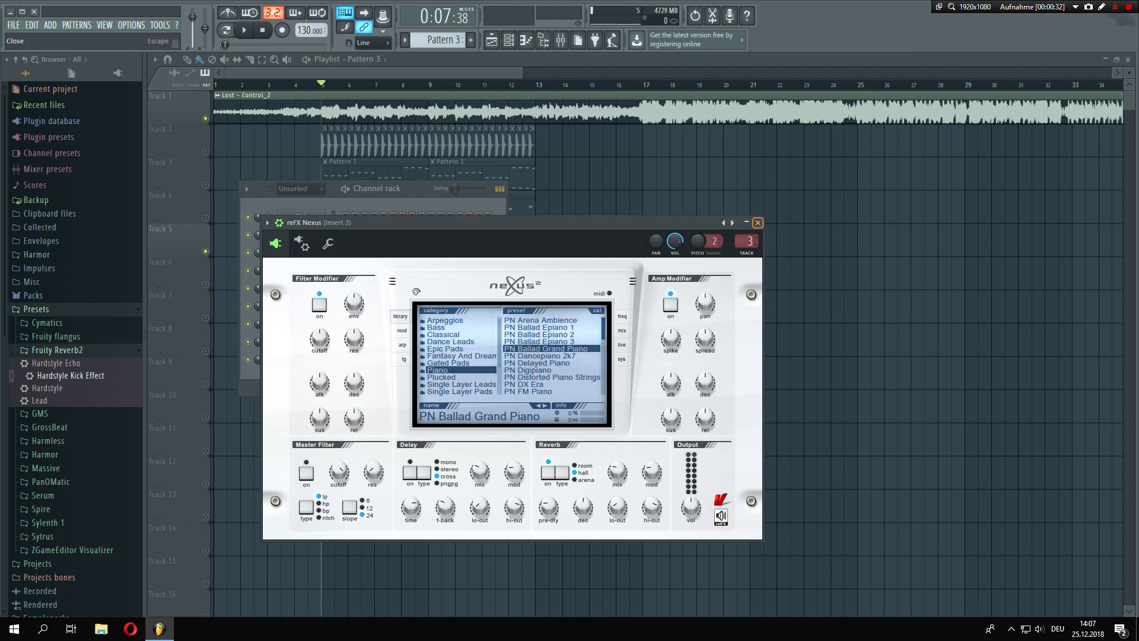
click(757, 223)
Open the reFX Nexus piano roll and try out E6 and G#6 notes at bar 1 by ear
right_click(324, 355)
click(350, 359)
drag(290, 299, 199, 221)
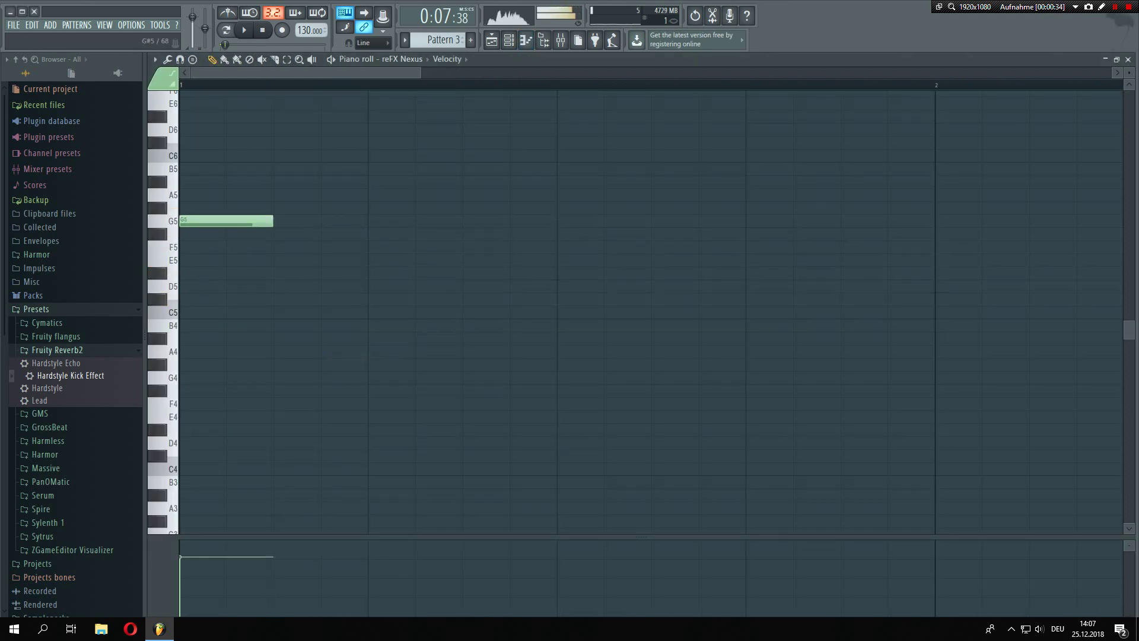
drag(198, 169, 199, 143)
key(space)
scroll(198, 195, up, 2)
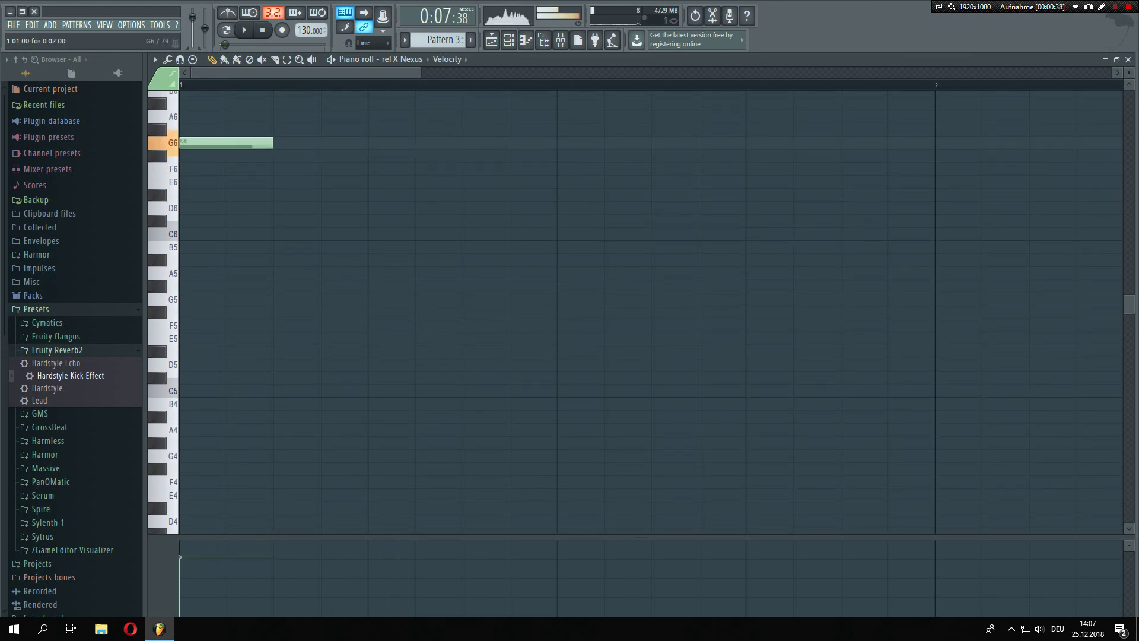
key(space)
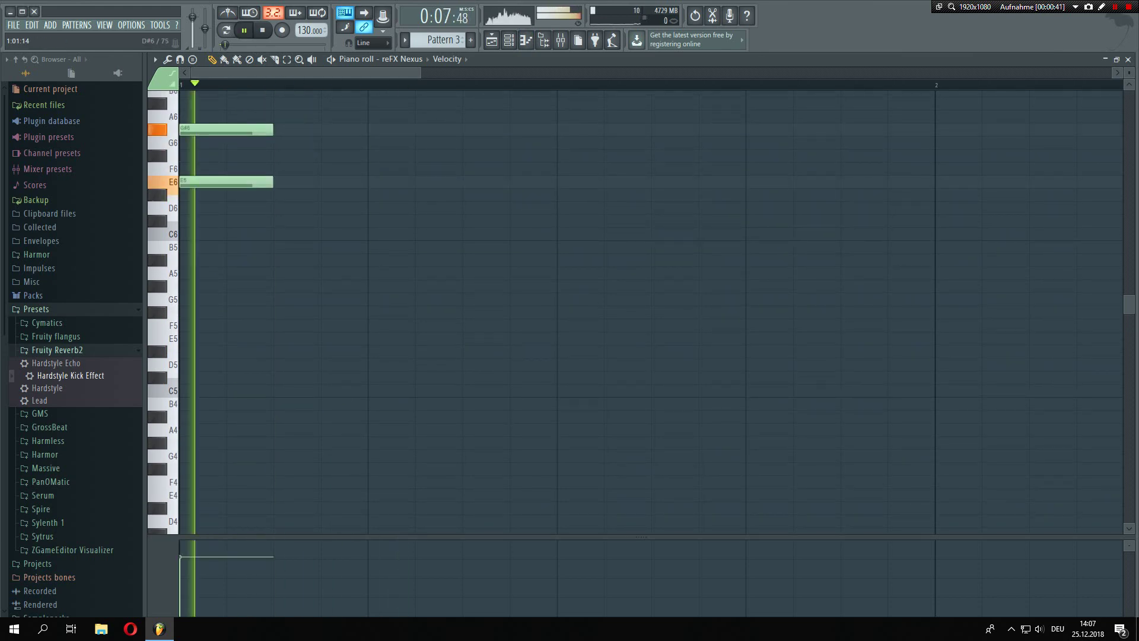
key(space)
key(space)
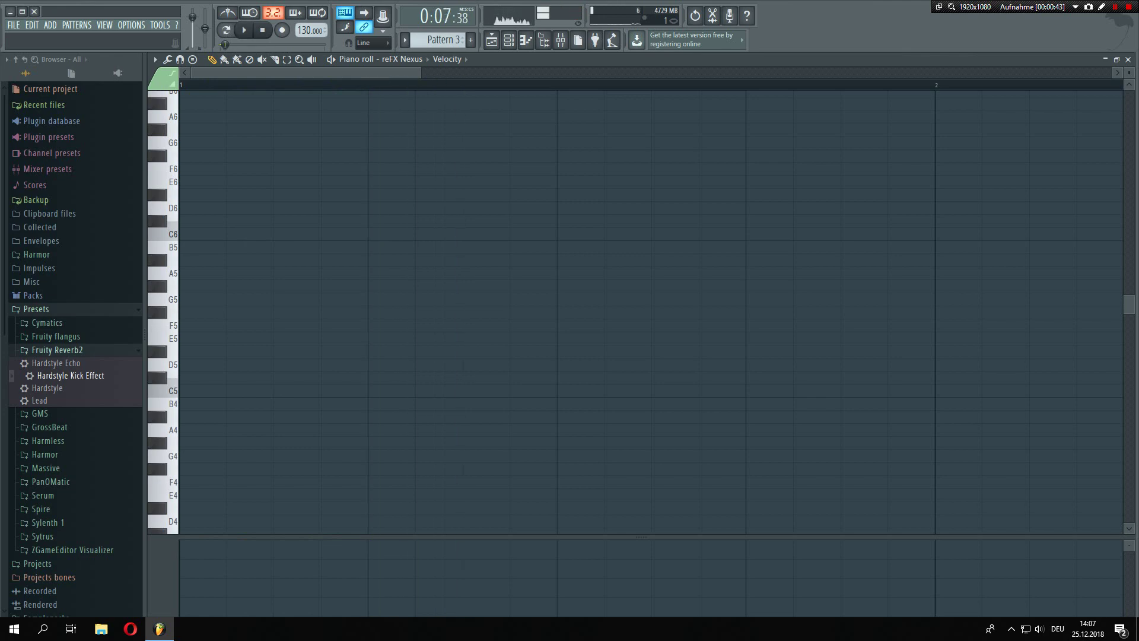
Draw the first chord with C#6, E6 and G#6 at the start of bar 1
mouse_move(198, 208)
mouse_down()
mouse_move(198, 234)
mouse_move(199, 221)
mouse_up()
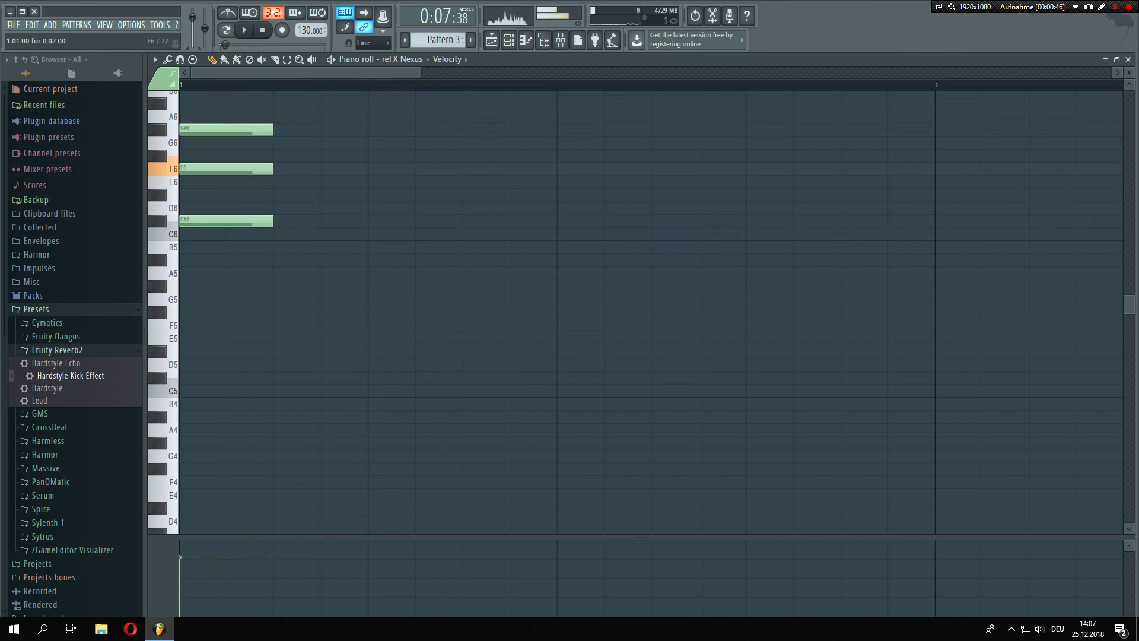
drag(202, 169, 201, 182)
key(space)
Draw the second chord with B5, E6 and G#6 at the start of bar 2
scroll(480, 229, down, 4)
scroll(479, 229, up, 1)
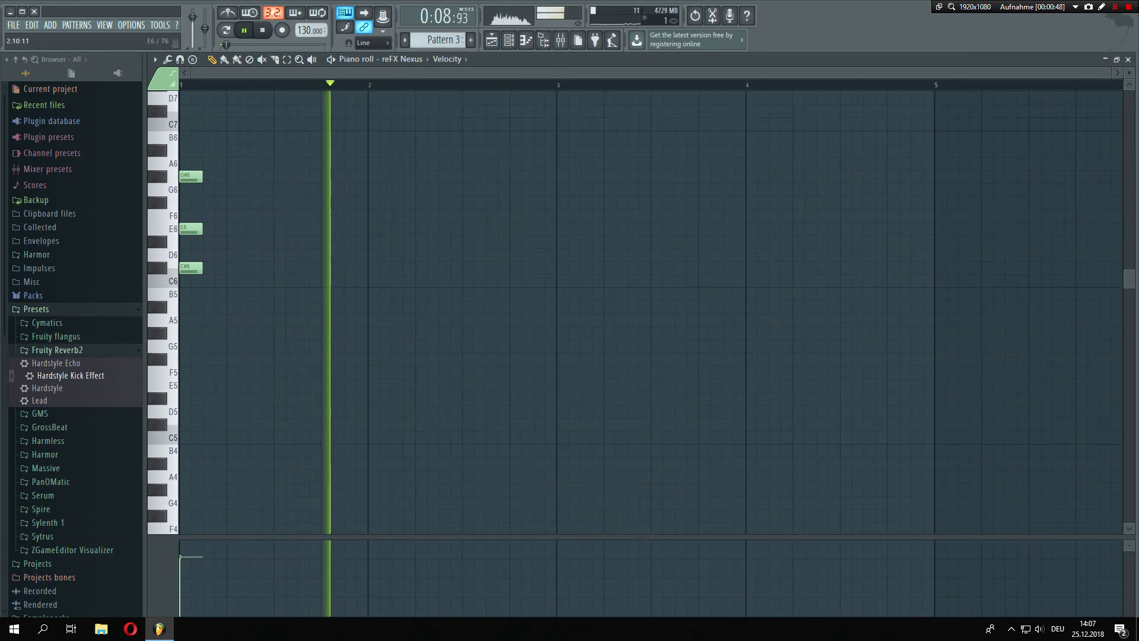
scroll(480, 229, up, 1)
key(space)
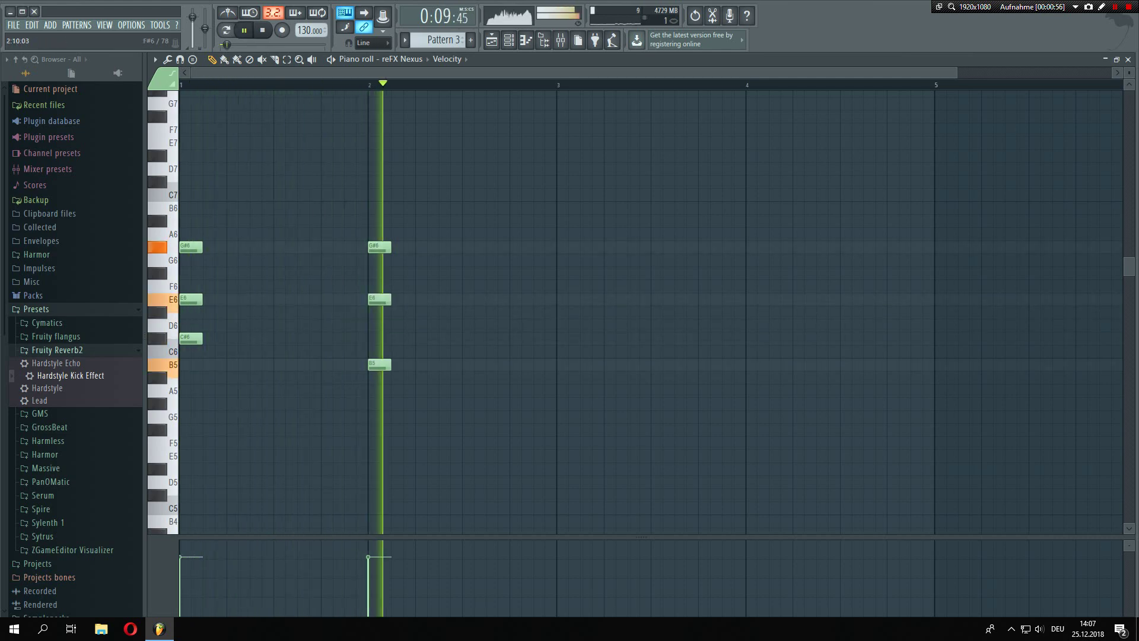
Draw the third chord with B5, D#6 and F#6 at the start of bar 3
scroll(556, 255, up, 1)
key(space)
click(561, 247)
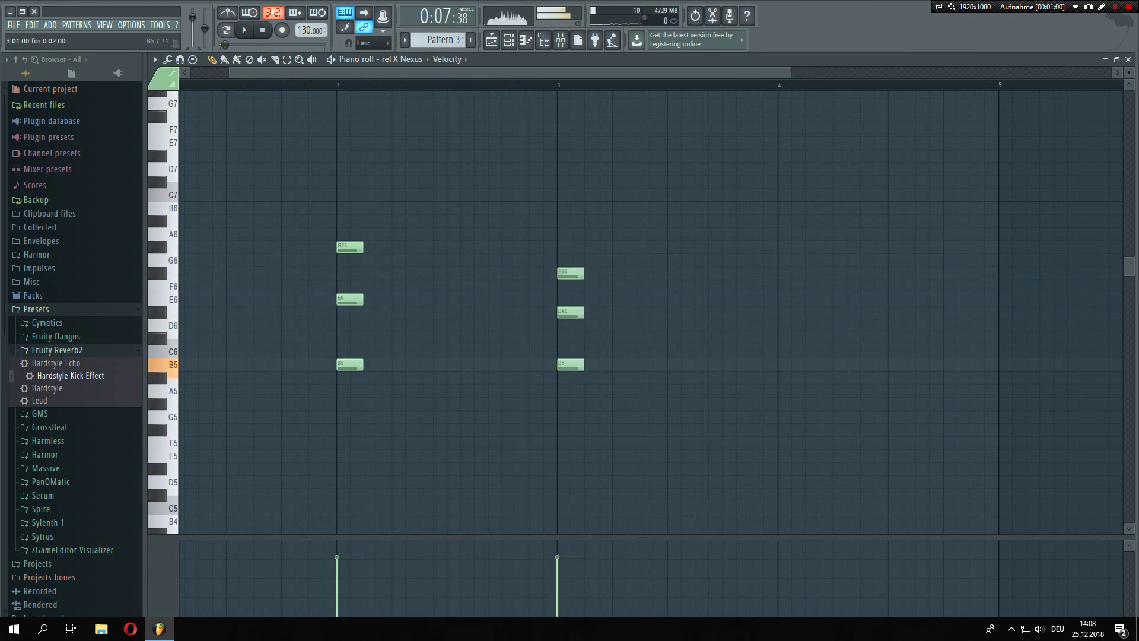
right_click(702, 195)
click(702, 207)
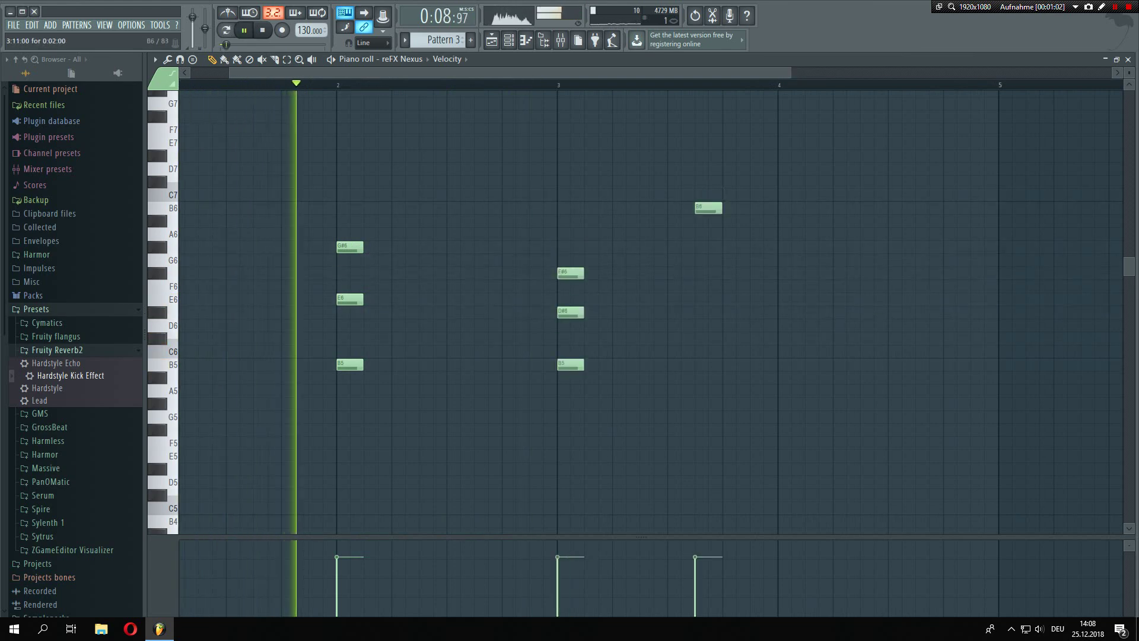
right_click(703, 207)
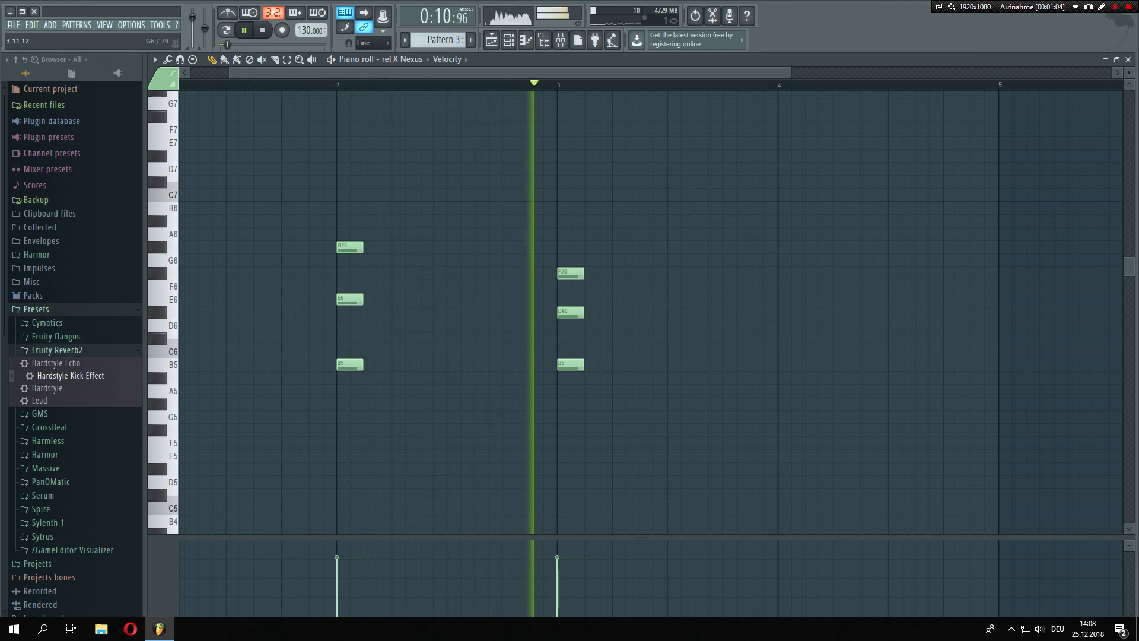
Draw the fourth chord with E5, A5 and C#6 at the start of bar 4, keeping no other notes in that bar
scroll(831, 305, up, 2)
key(space)
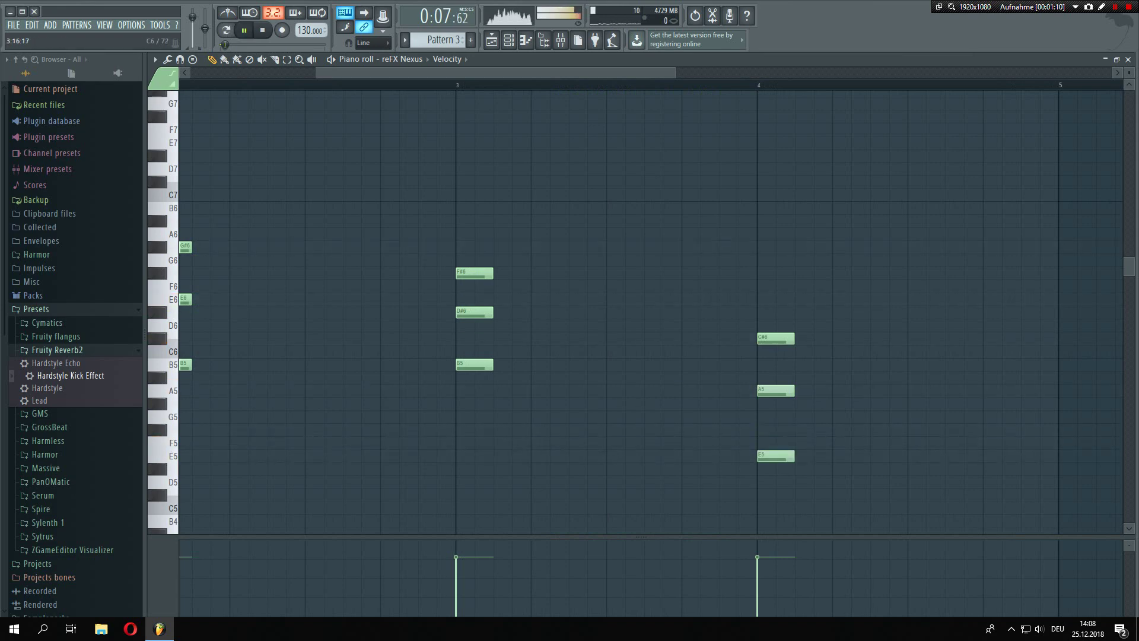
scroll(658, 306, down, 2)
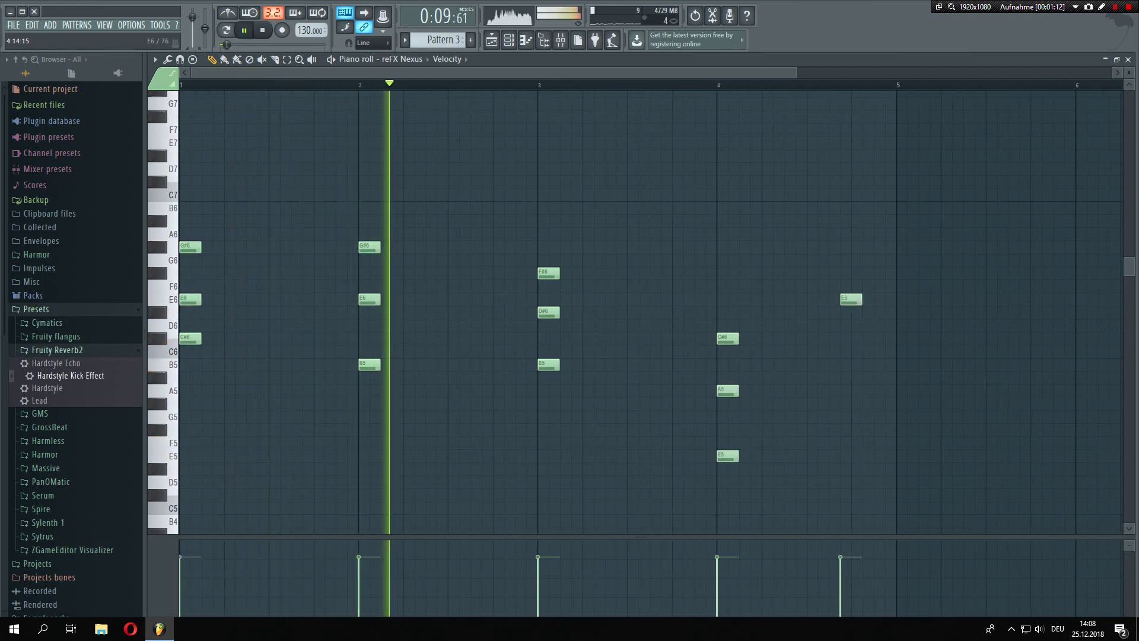
right_click(858, 300)
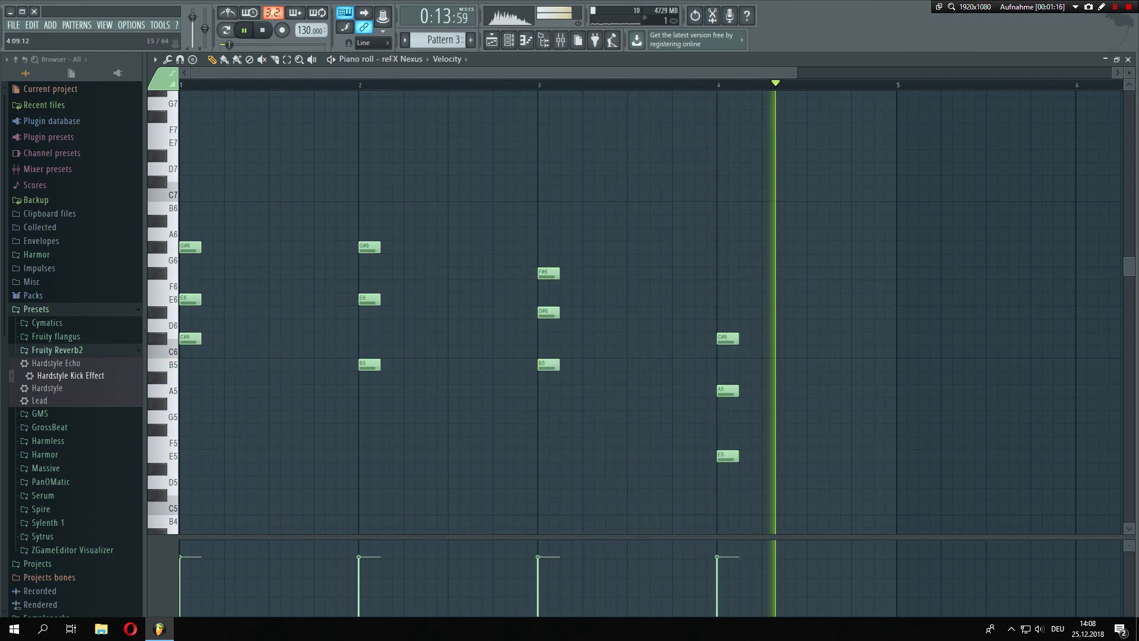
Try an F#5, B5 and D#6 chord at step 13 of bar 4 and play it against the track
key(space)
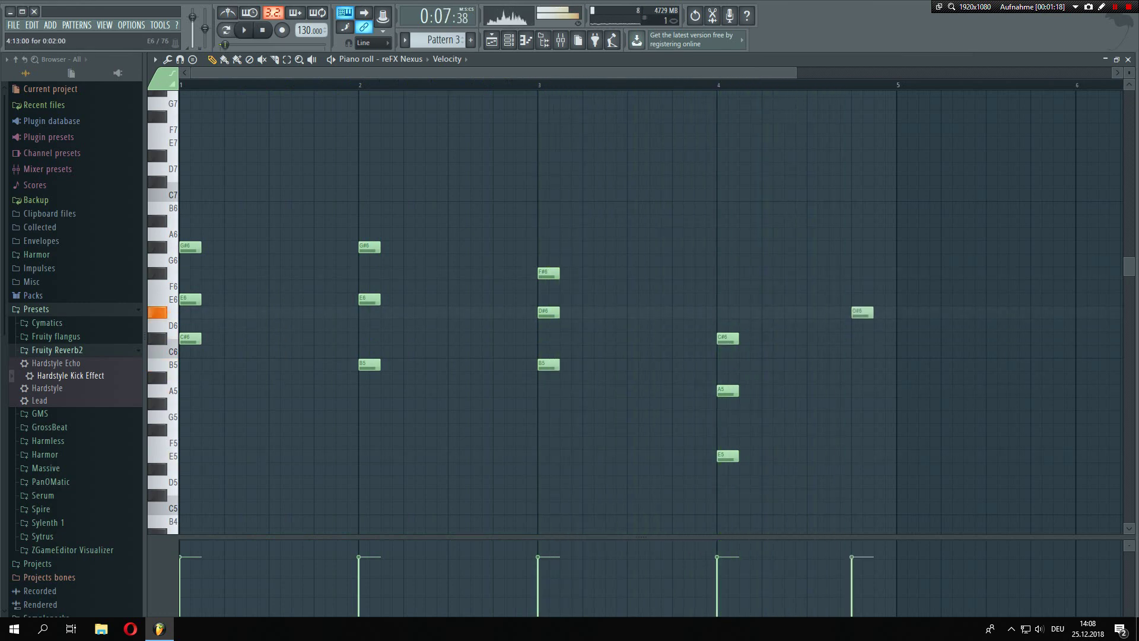
key(space)
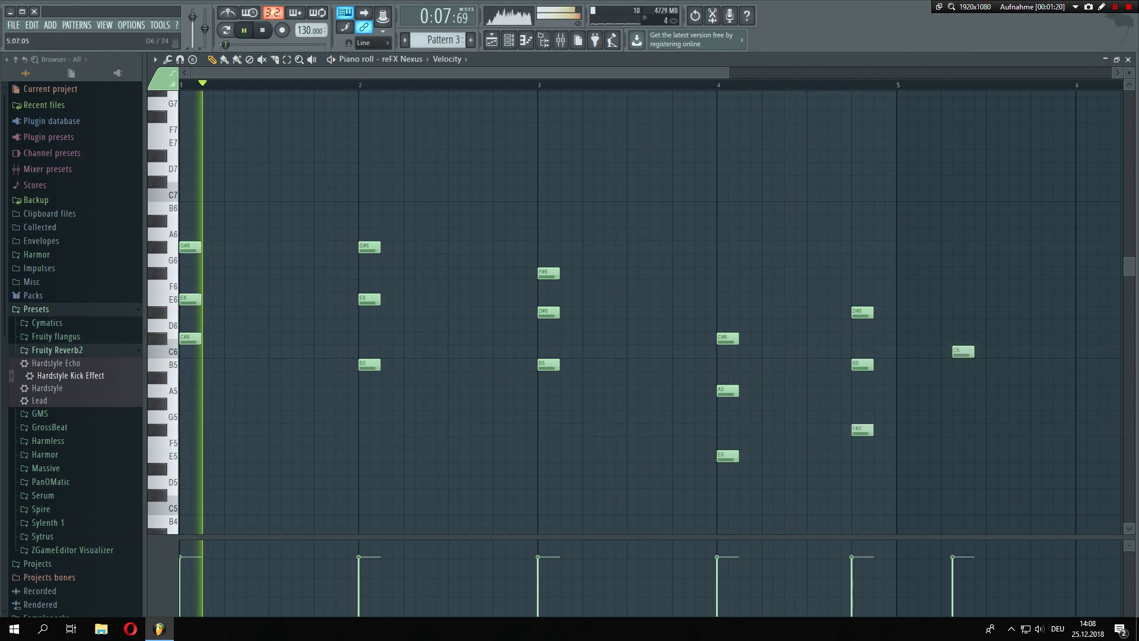
key(ctrl+a)
scroll(891, 377, up, 1)
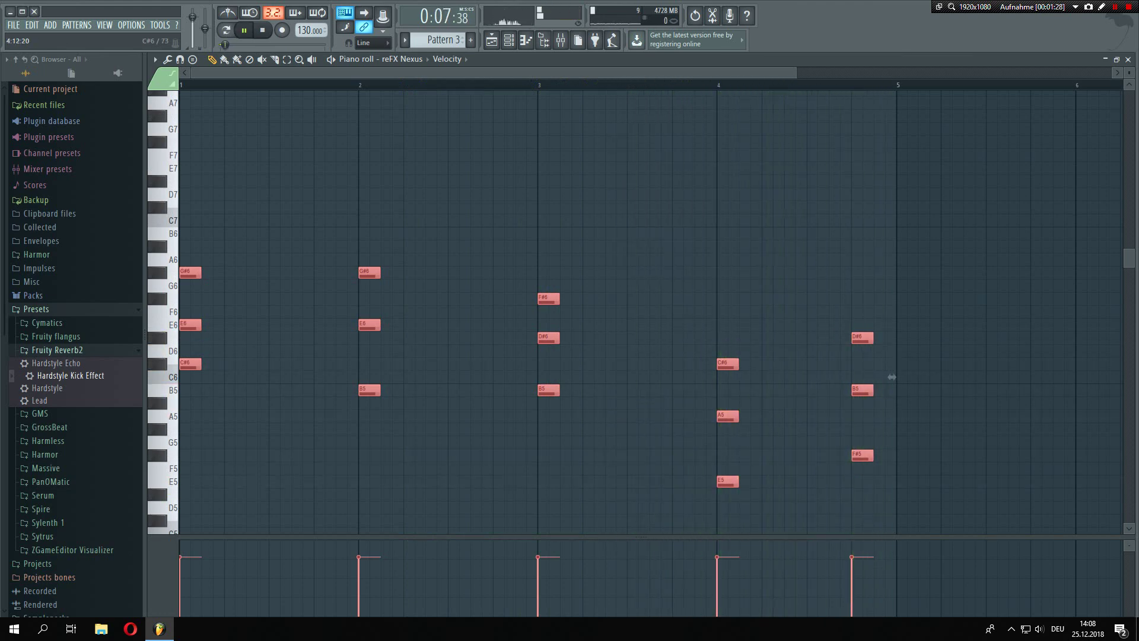
key(ctrl+d)
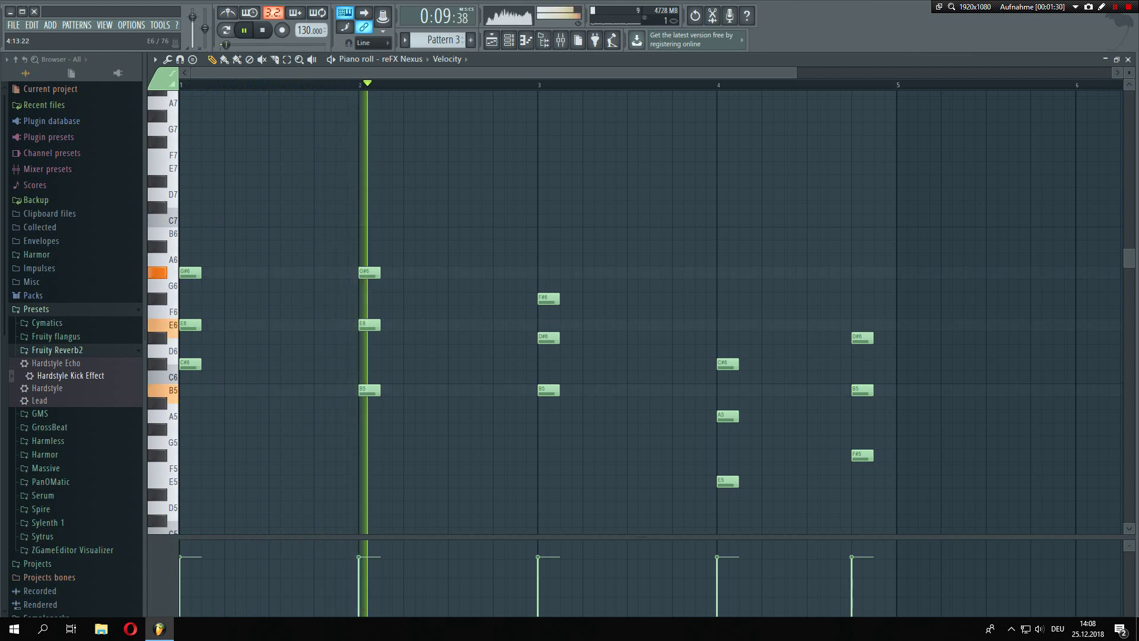
Try a single A#7 note at step 14 of bar 4 in place of the last chord
key(space)
click(867, 93)
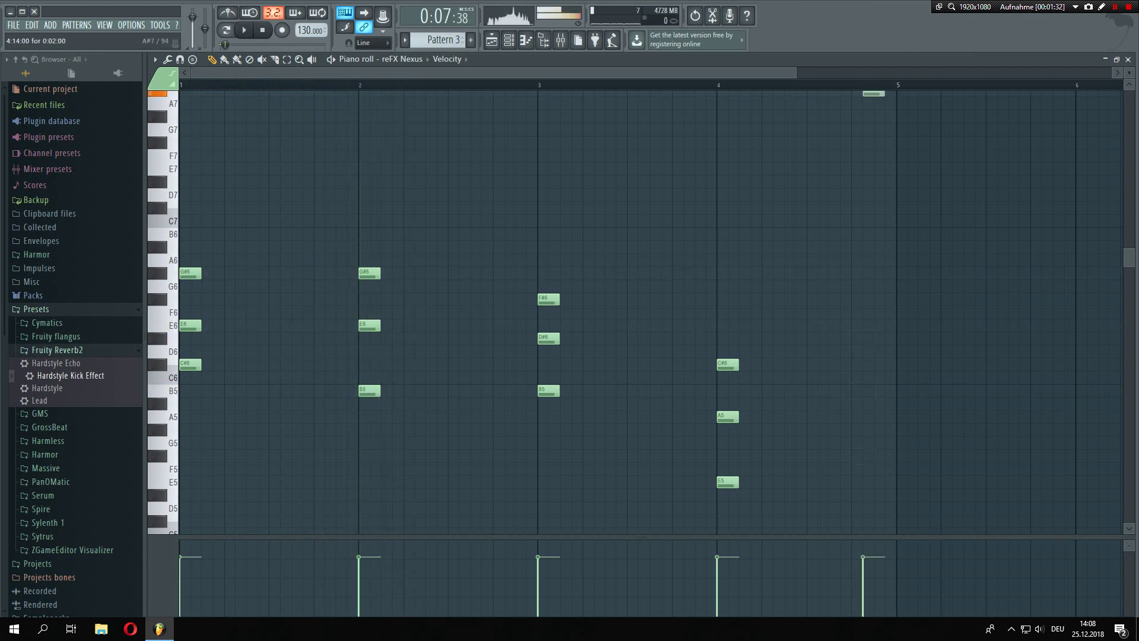
click(738, 85)
key(space)
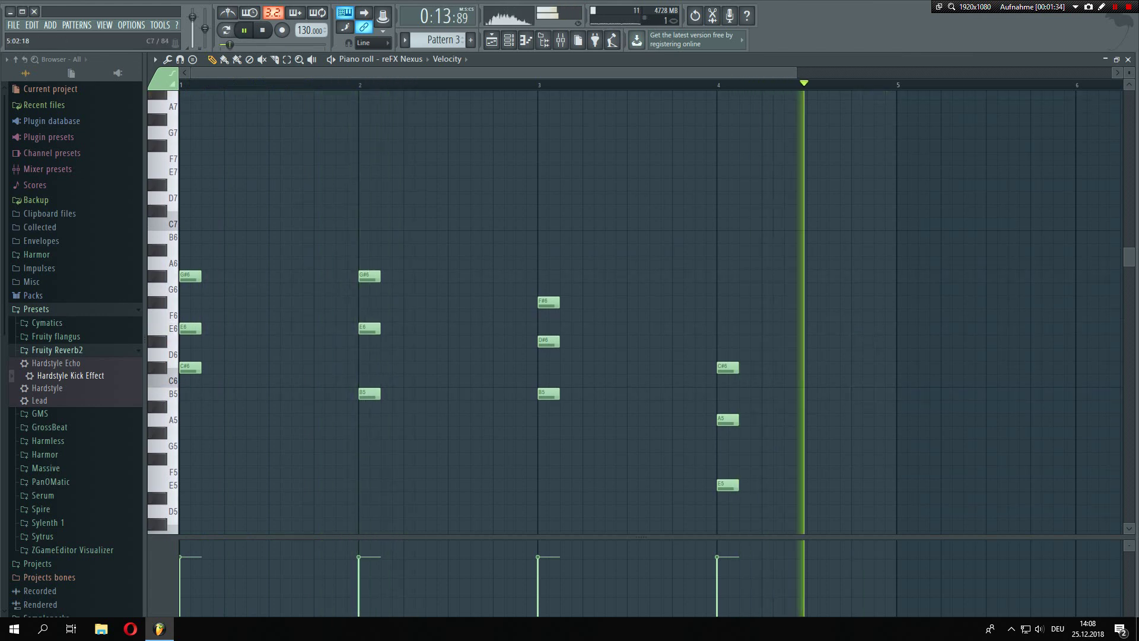
Draw the fifth chord with F#5, B5 and D#6 at step 13 of bar 4
scroll(860, 355, up, 3)
key(space)
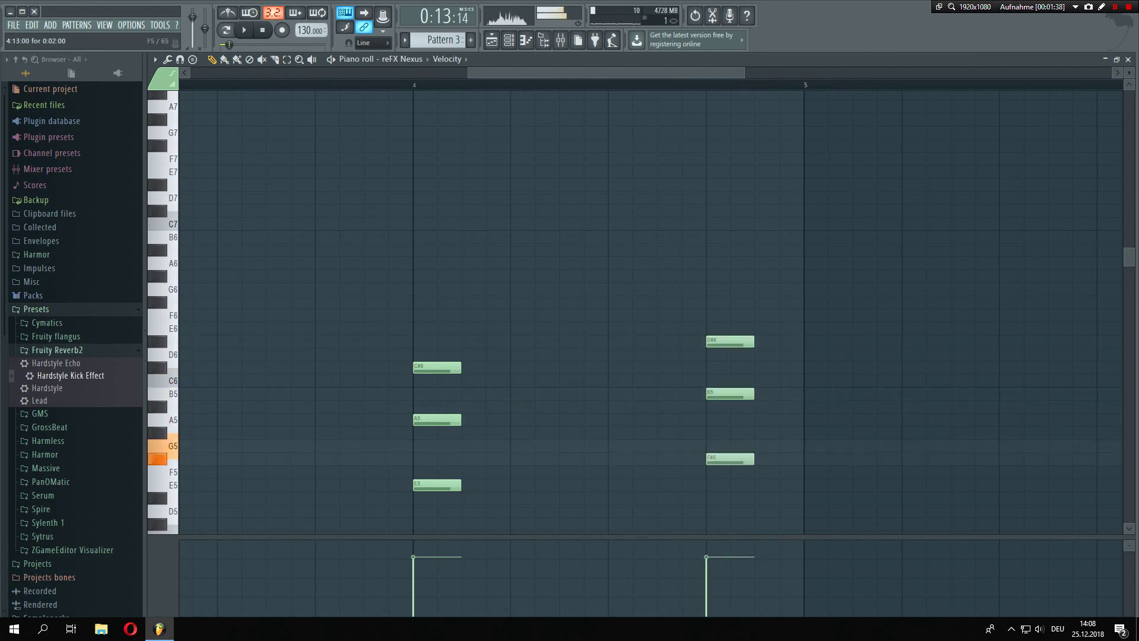
key(space)
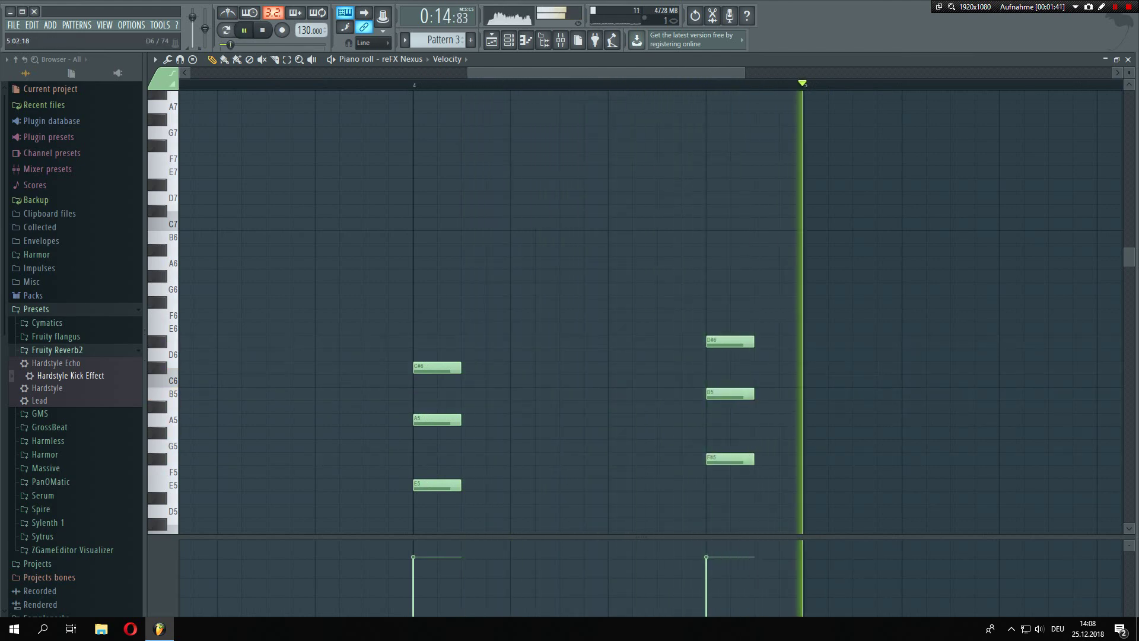
Move the fifth chord to step 15 of bar 4 and close the piano roll
key(space)
key(space)
drag(772, 400, 821, 397)
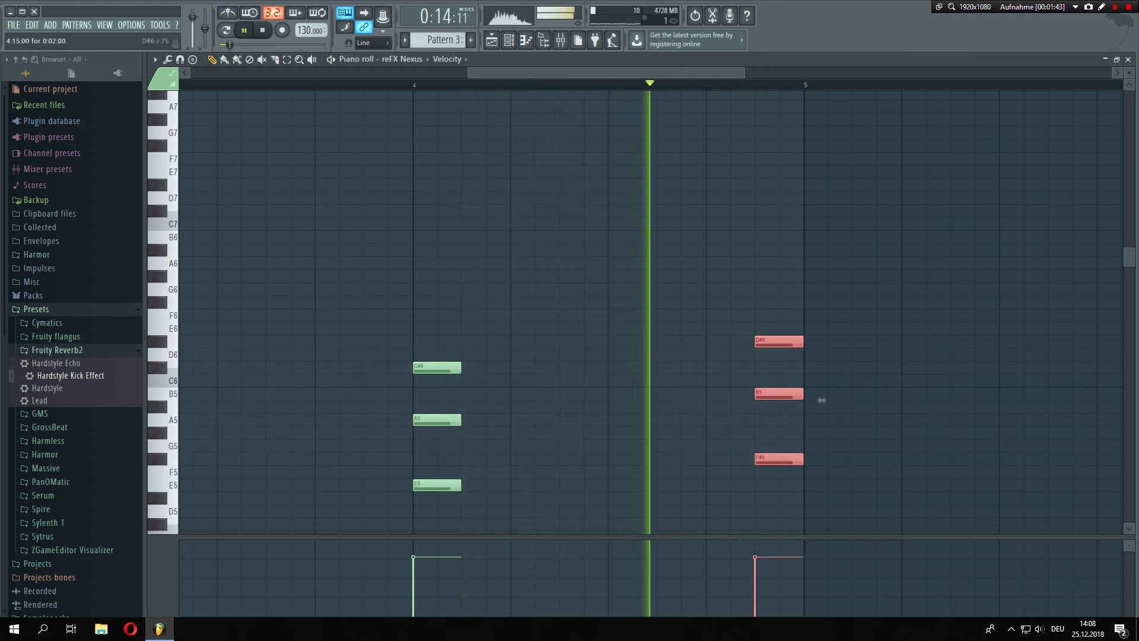
key(space)
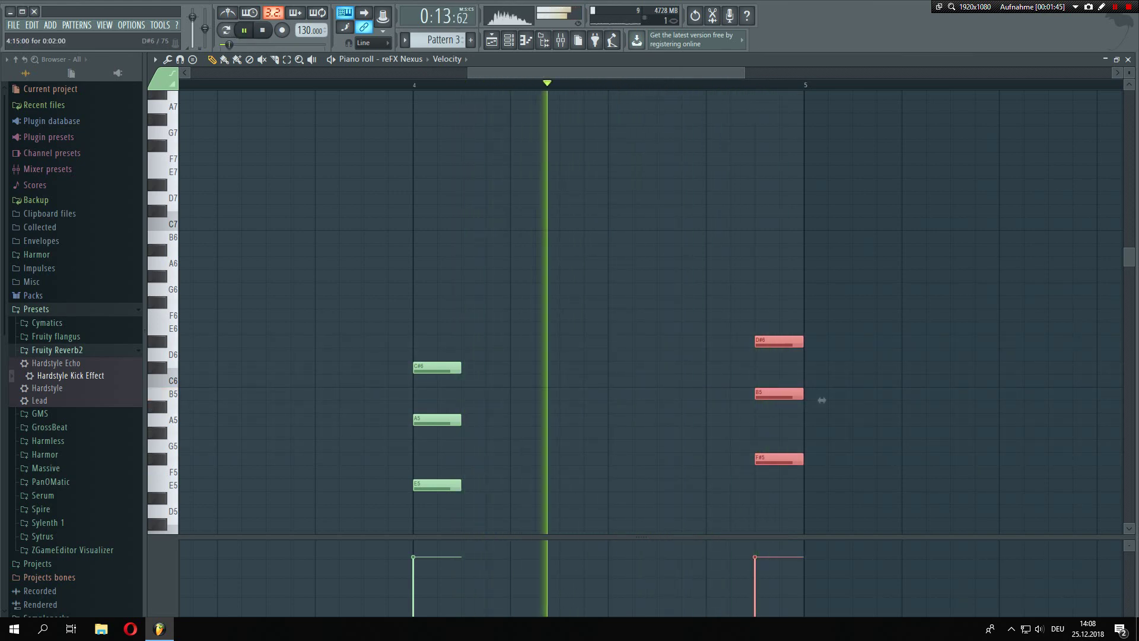
scroll(773, 397, down, 3)
scroll(709, 243, down, 3)
drag(656, 369, 172, 50)
click(1128, 59)
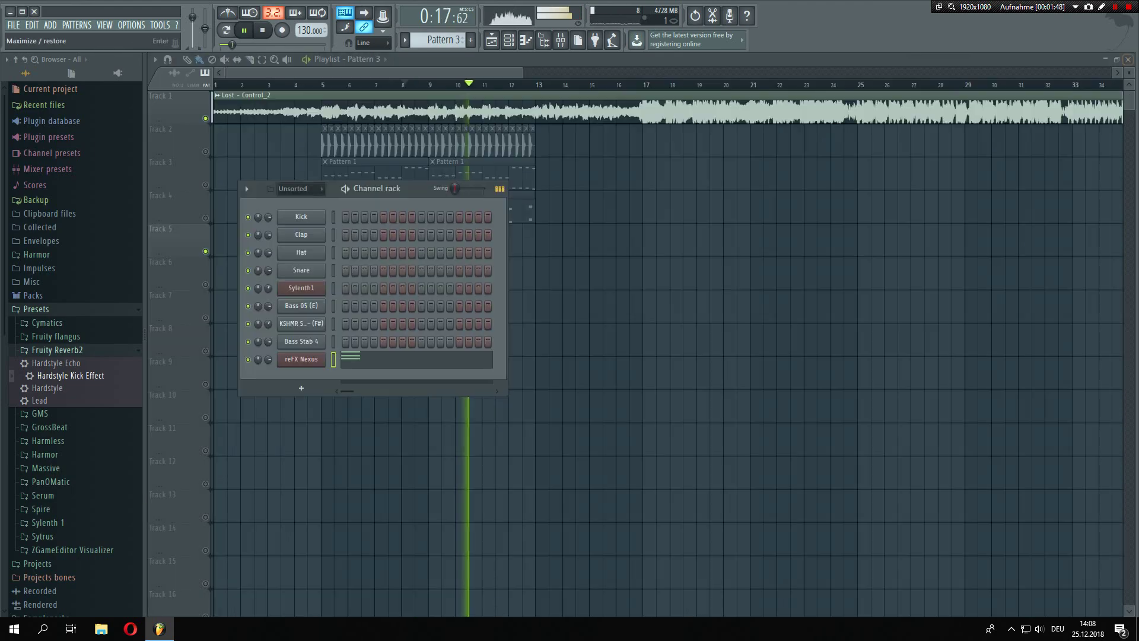
Change the Nexus sound to the LD Dutch Style 2 preset from the Dance Leads category
key(space)
click(301, 360)
click(451, 356)
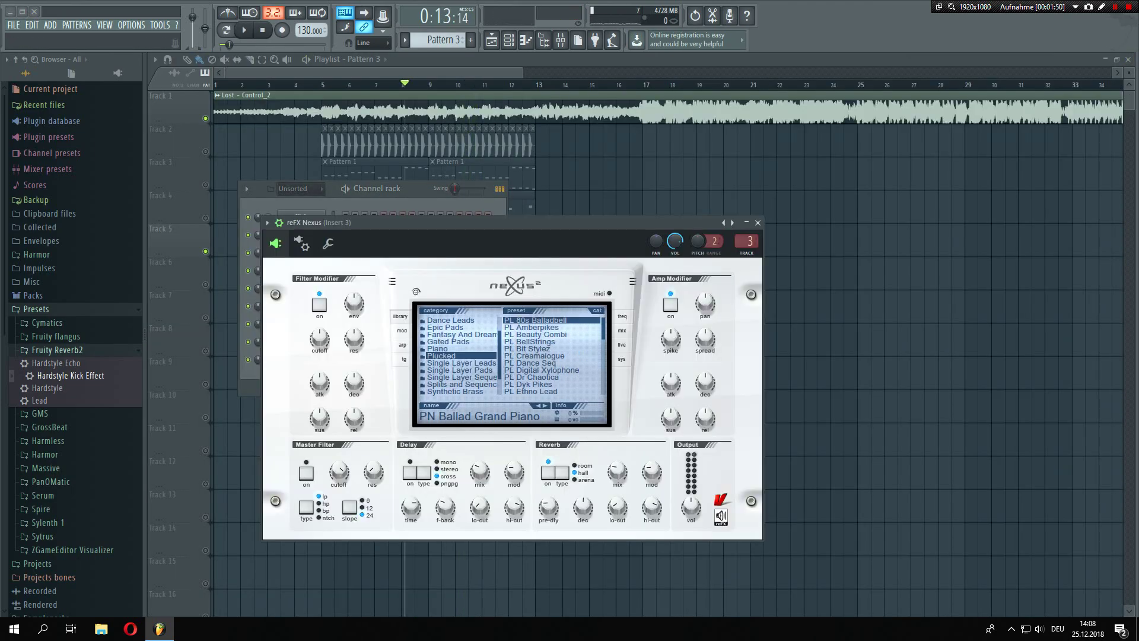
click(458, 363)
click(451, 327)
click(451, 320)
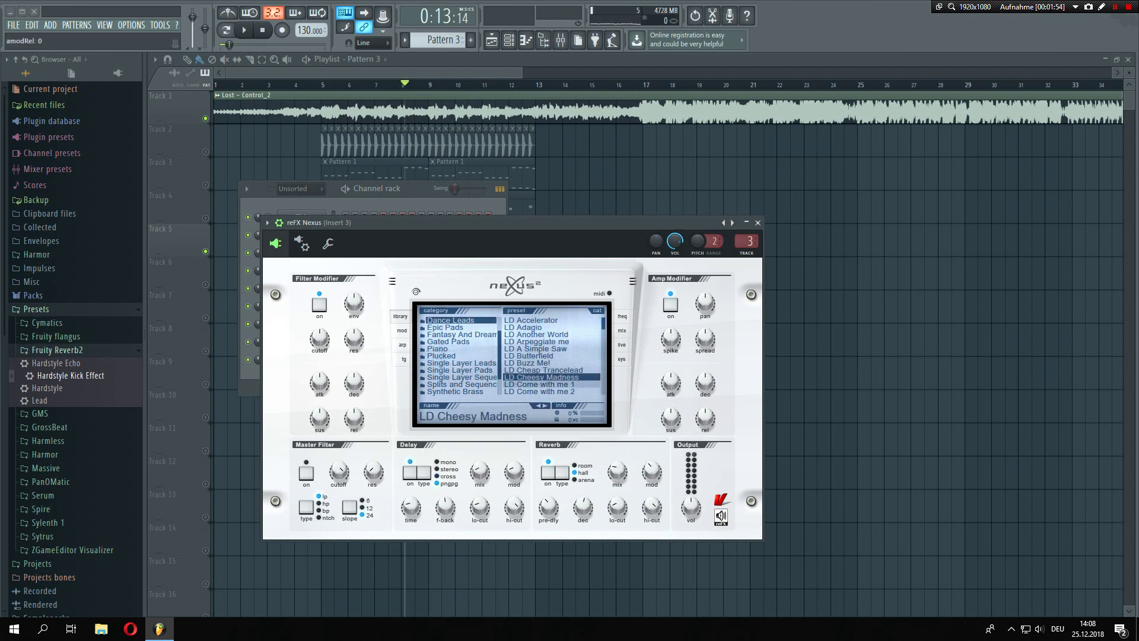
scroll(551, 356, down, 3)
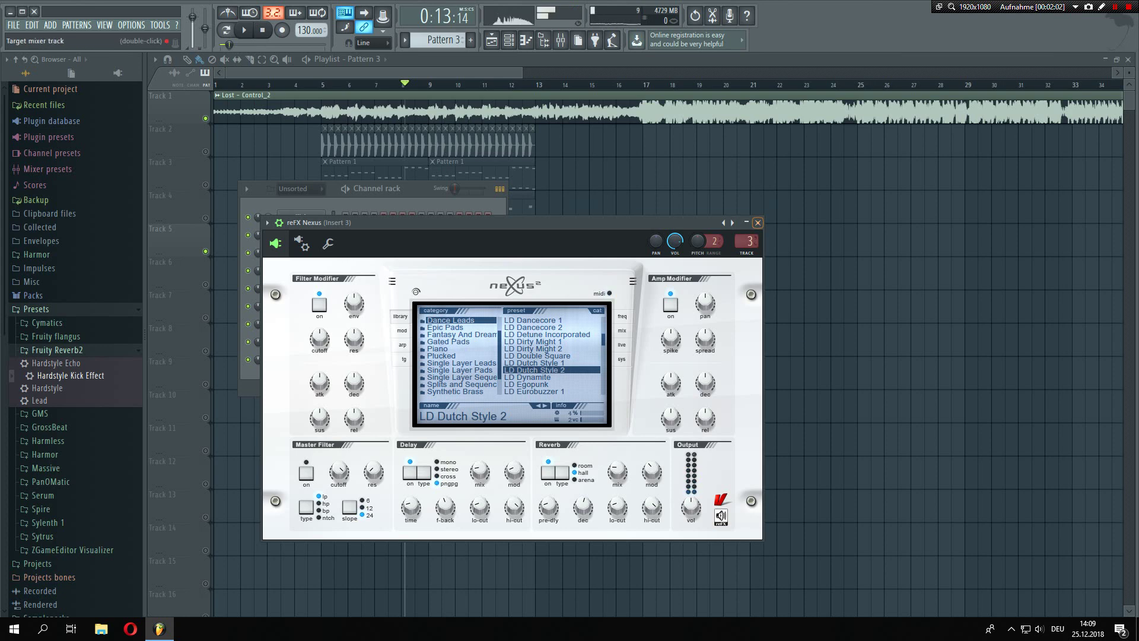
click(758, 223)
key(space)
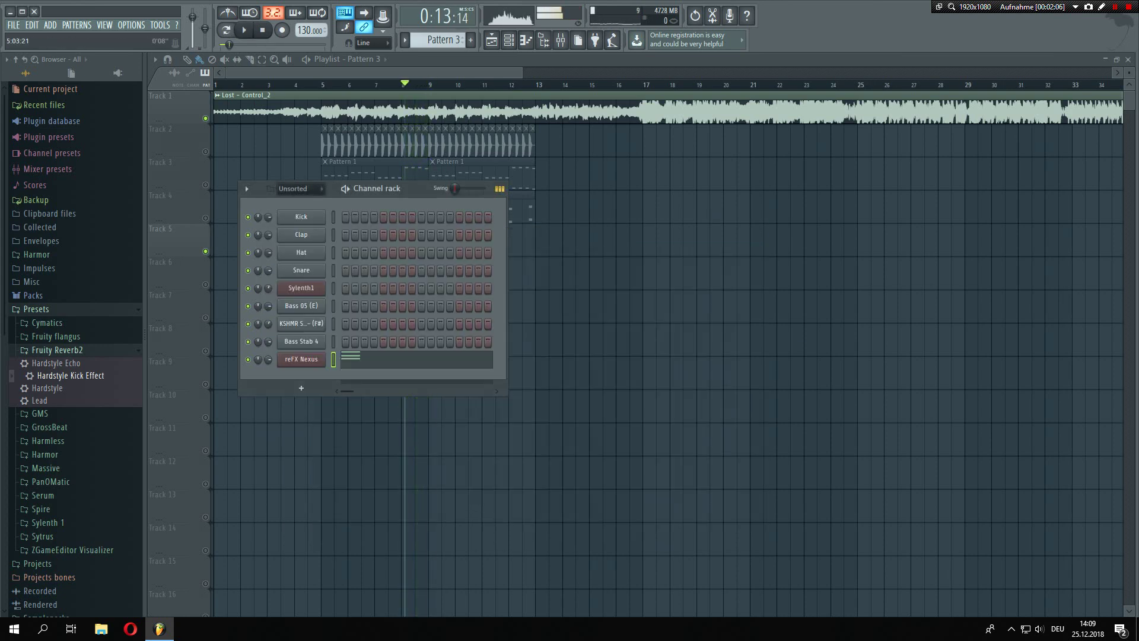
Open the Nexus chords of Pattern 3 in the piano roll and transpose all of them up one octave
key(space)
double_click(327, 240)
scroll(504, 356, down, 3)
drag(726, 531, 179, 29)
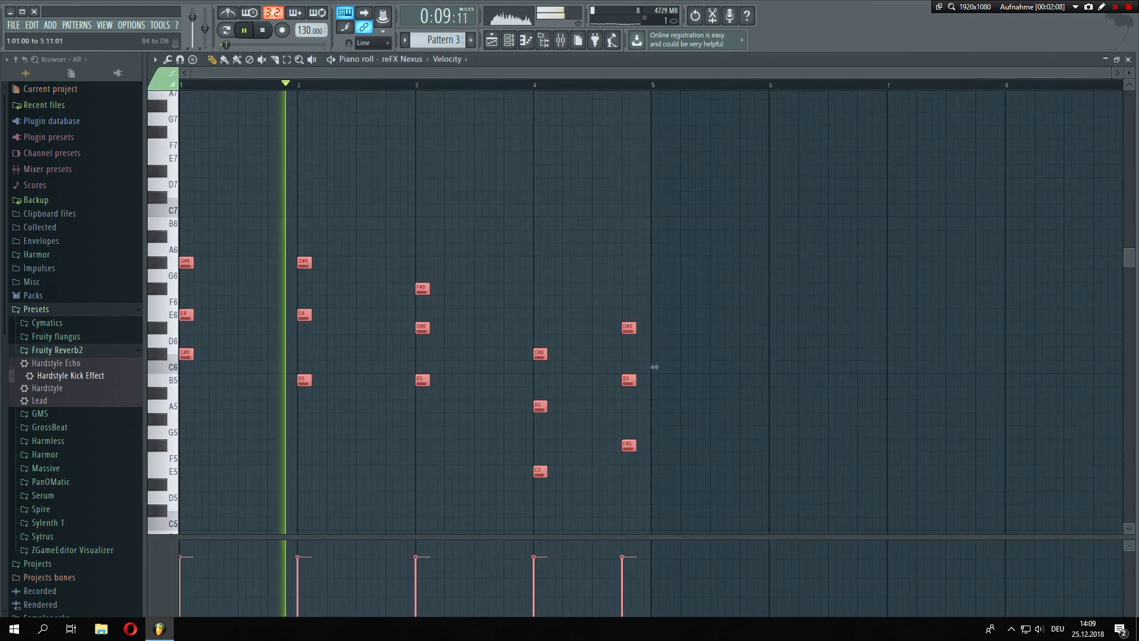
key(ctrl+Up)
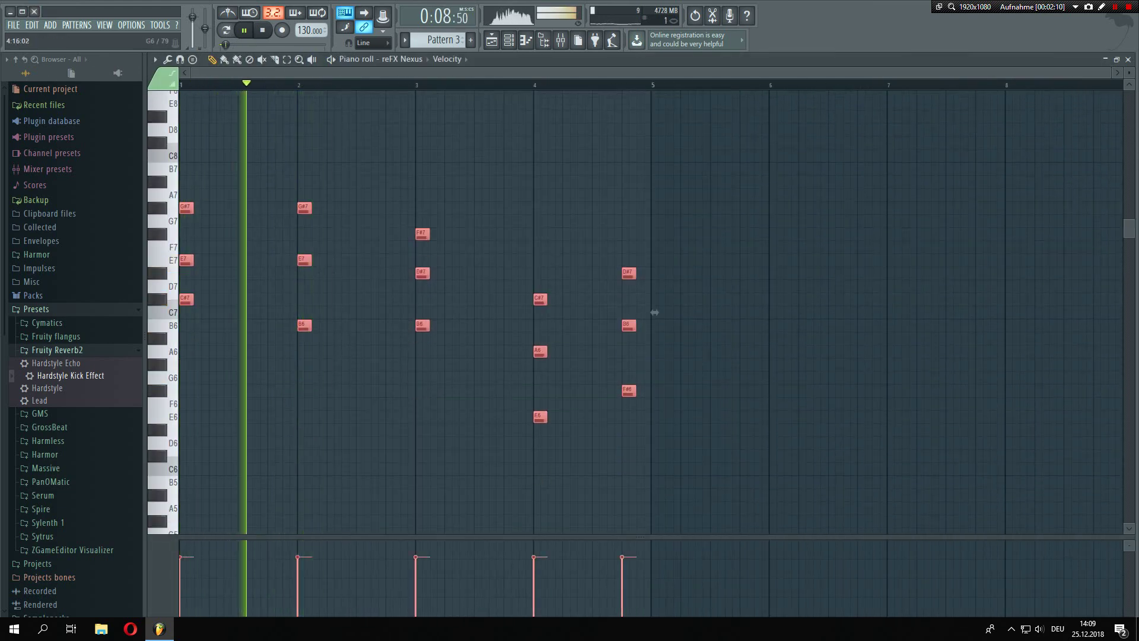
Shorten all chord notes to about 10 ticks and shift every chord two steps later onto the offbeat
scroll(655, 312, up, 4)
scroll(649, 344, up, 4)
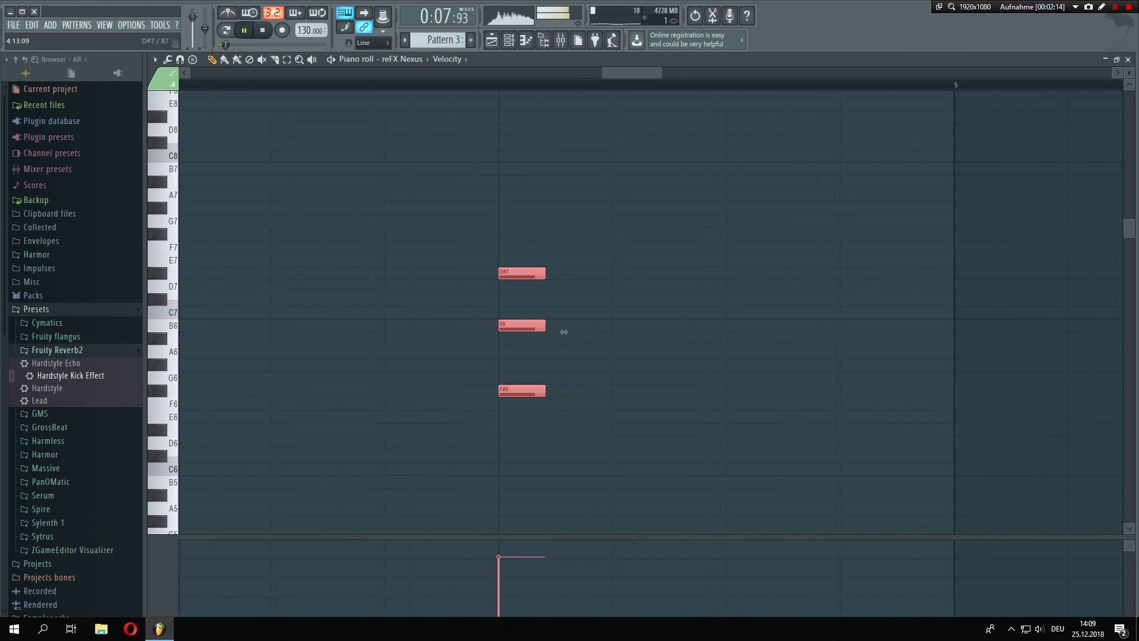
scroll(564, 331, down, 6)
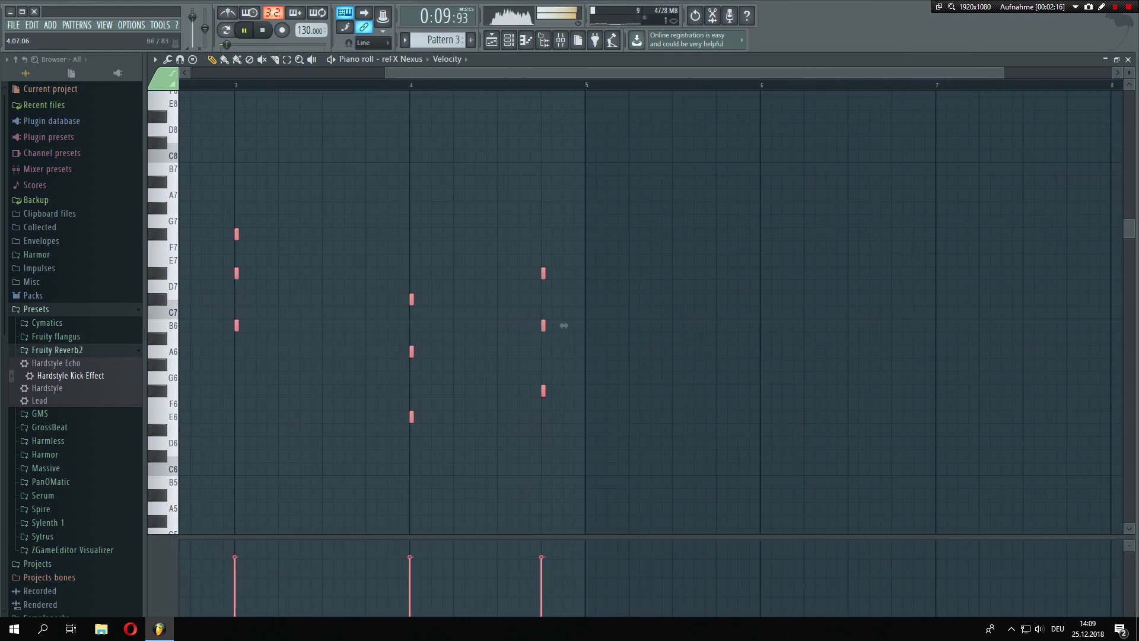
scroll(563, 325, down, 3)
scroll(625, 313, up, 4)
scroll(951, 312, down, 5)
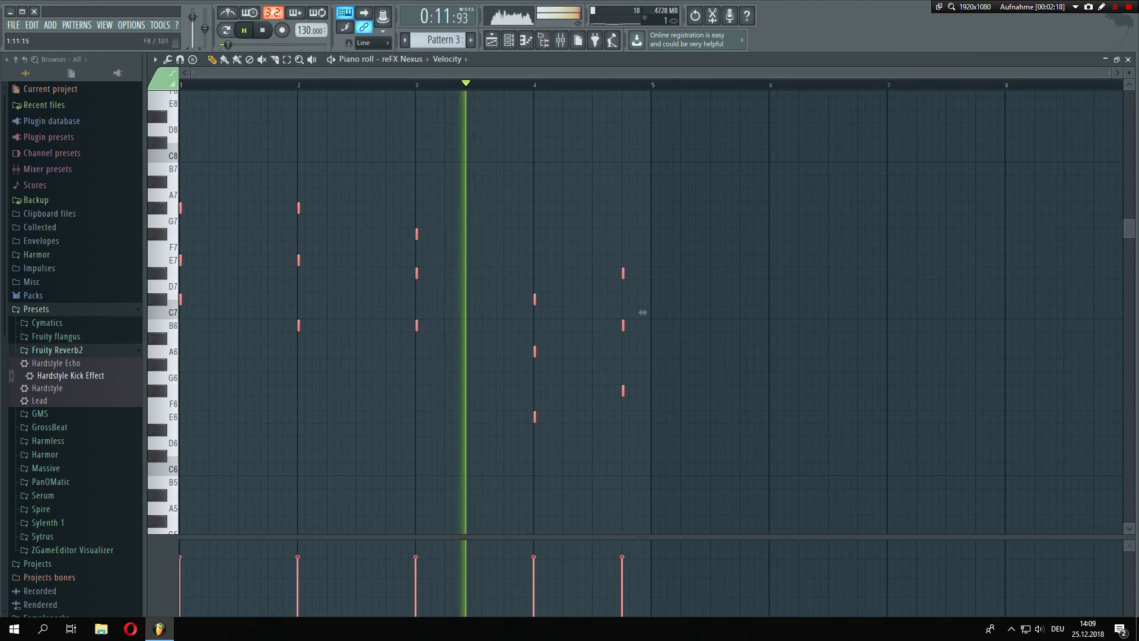
scroll(643, 312, up, 4)
key(space)
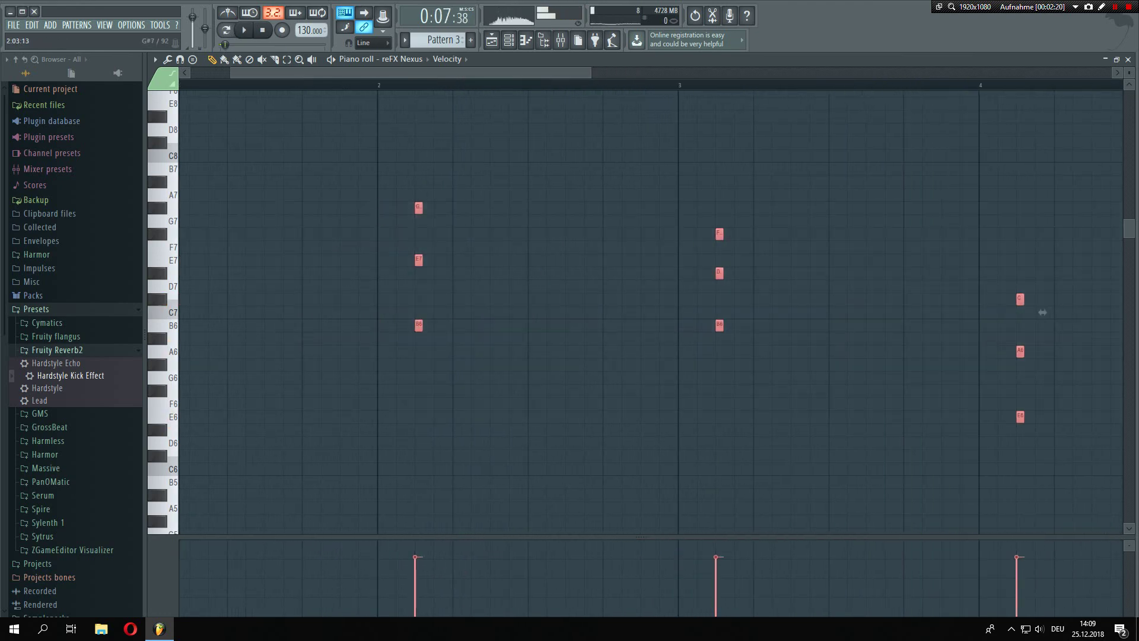
Duplicate all five short chords and place each copy four steps after its original
scroll(803, 313, down, 3)
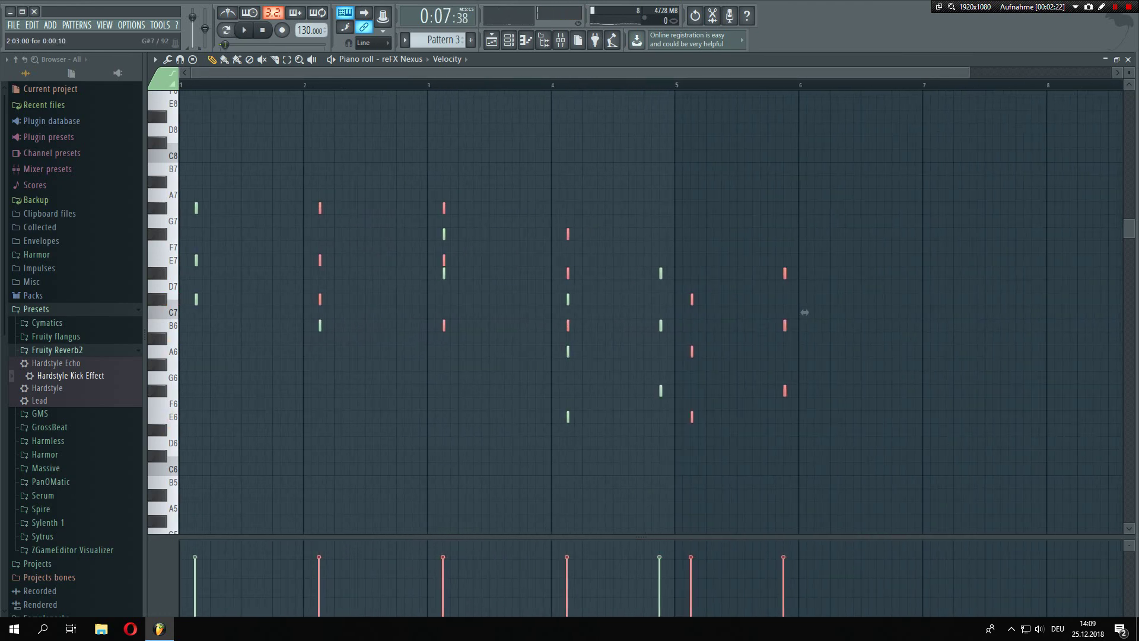
scroll(732, 313, down, 2)
key(space)
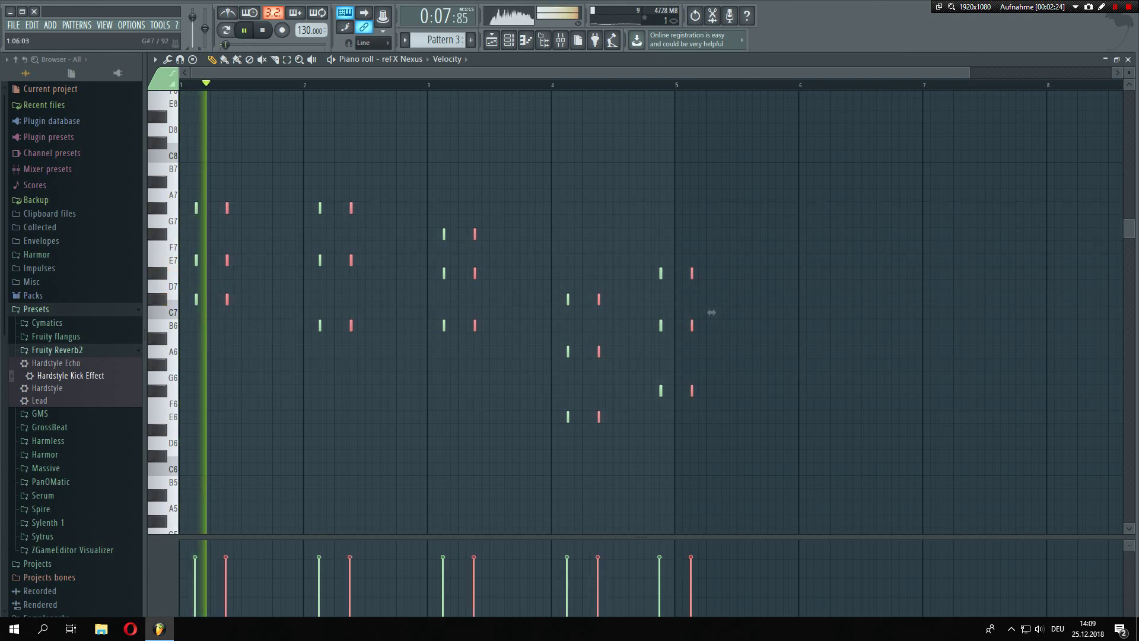
scroll(989, 312, up, 2)
scroll(745, 312, down, 2)
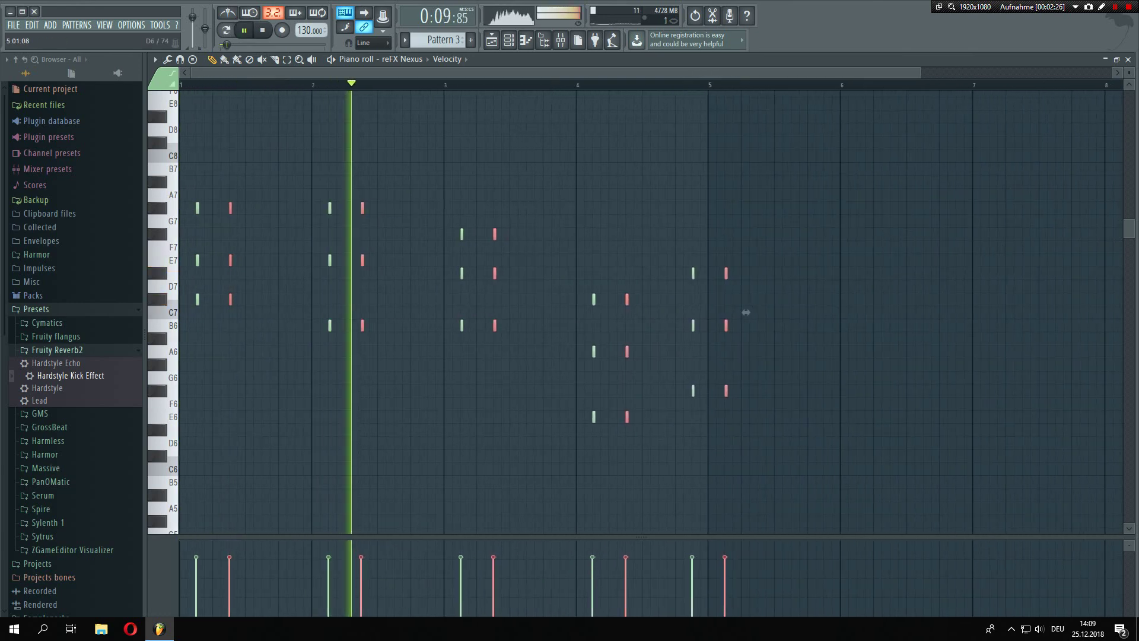
Delete the last chord's copy in bar 5, consisting of F#6, B6 and D#7
right_click(726, 391)
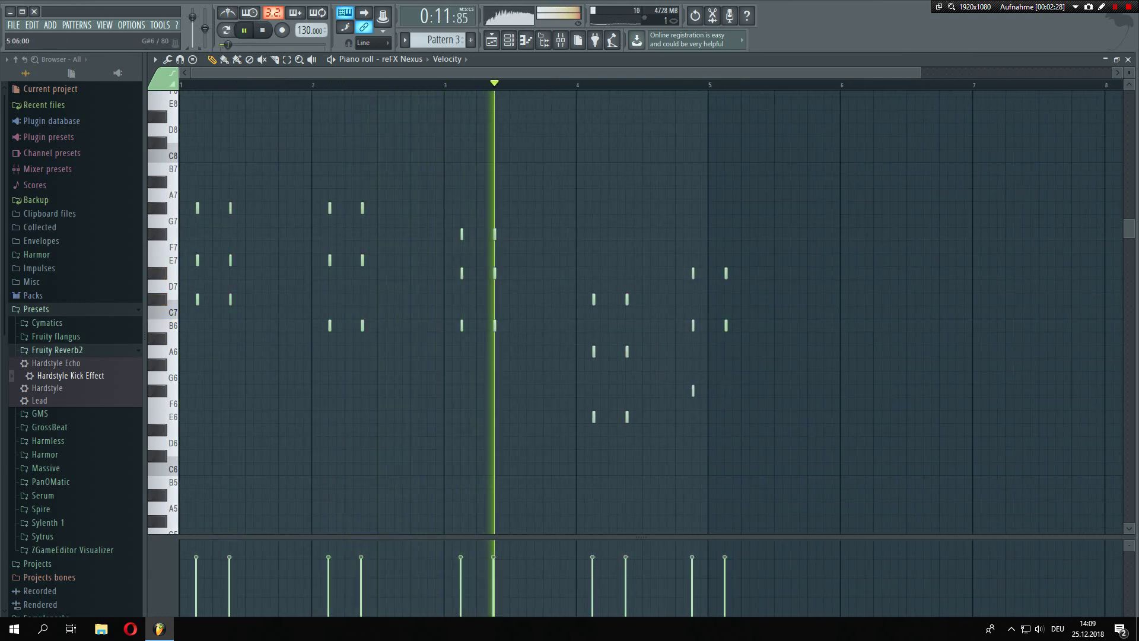
right_click(726, 326)
right_click(726, 274)
Copy the chord stabs further so that every offbeat of bars 1 to 4 is filled, and play the pattern
drag(633, 475, 170, 93)
drag(646, 401, 893, 323)
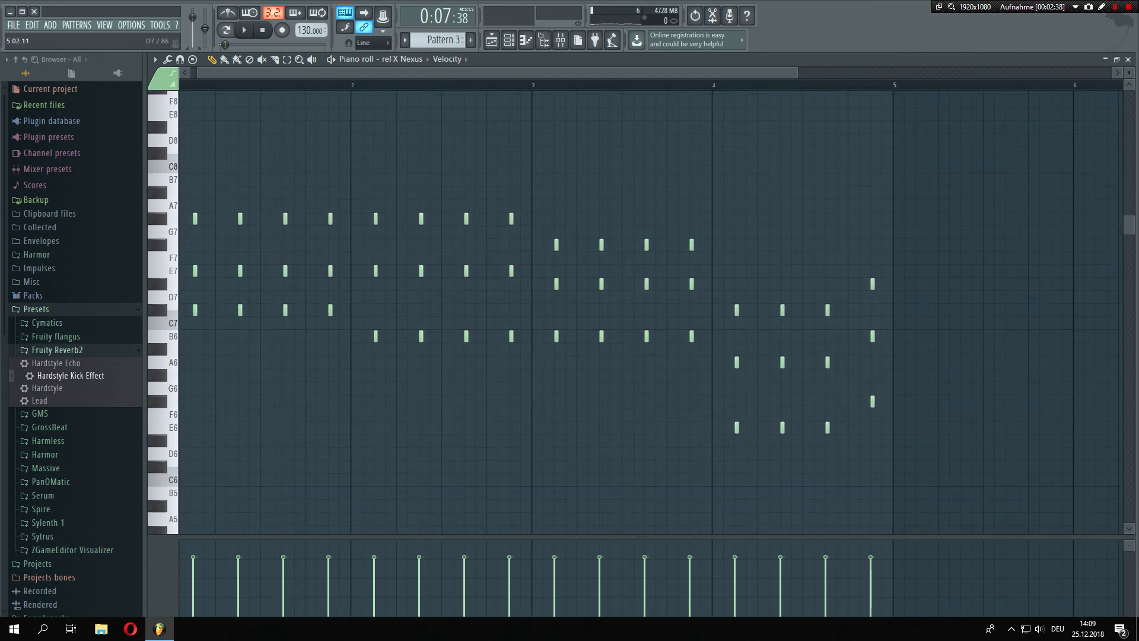
key(space)
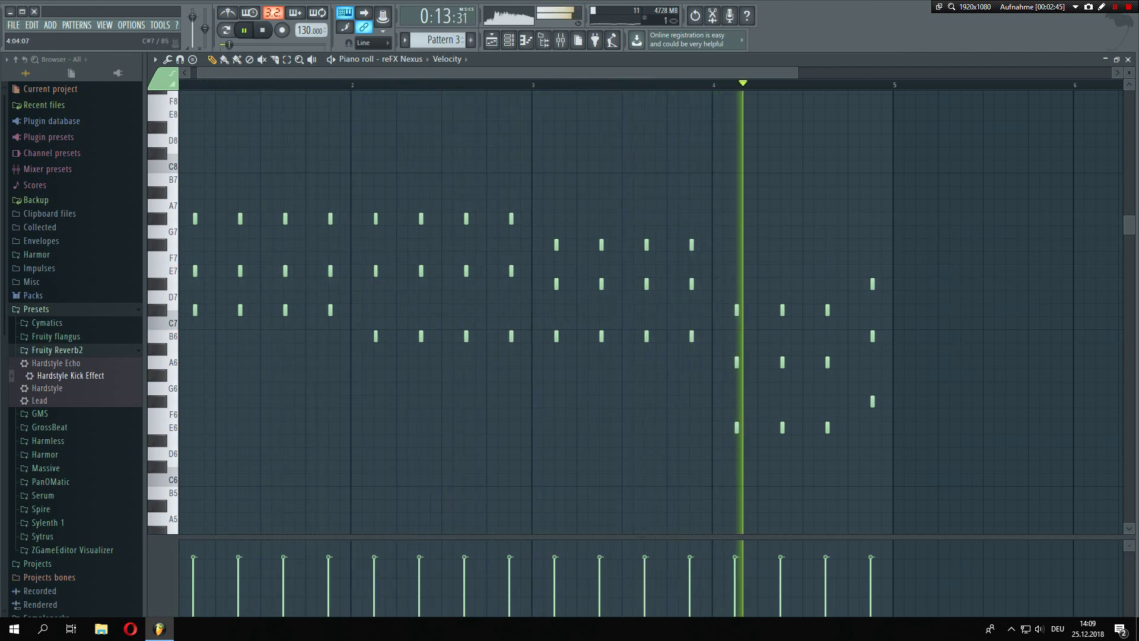
key(space)
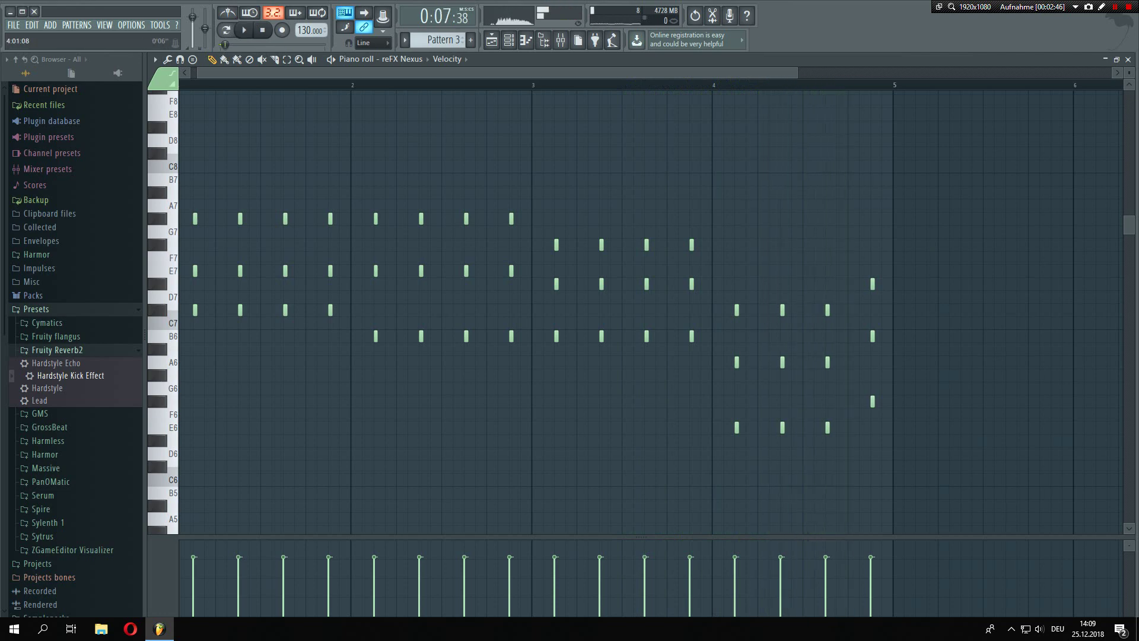
Try the F#6, B6 and D#7 chord in place of the third stab in bar 4 and play it
click(715, 85)
key(space)
scroll(830, 291, up, 5)
key(space)
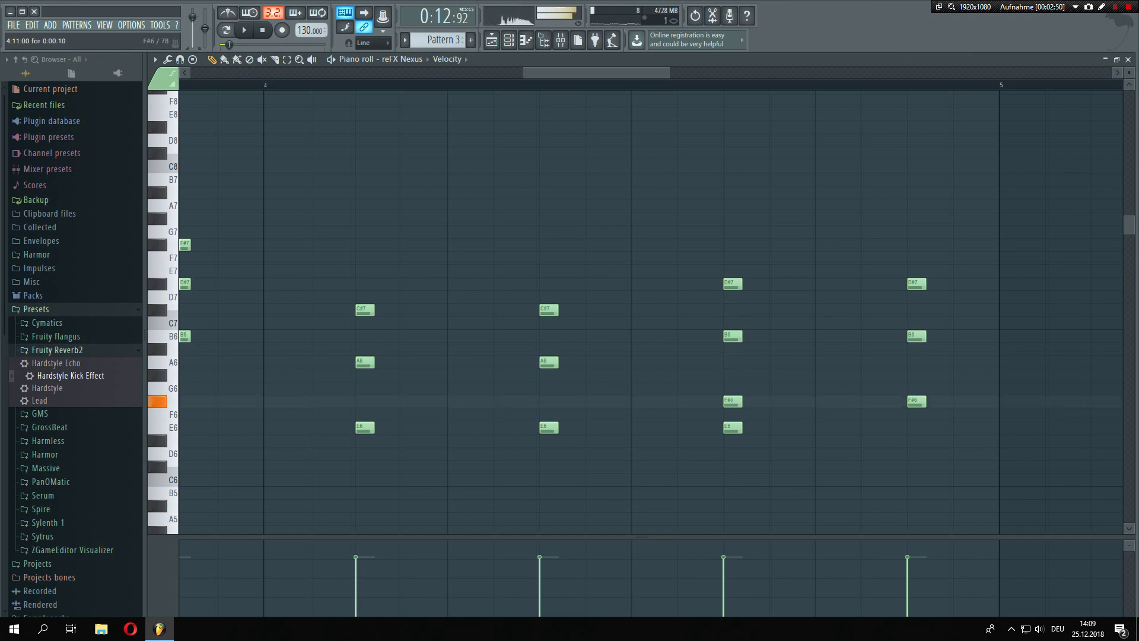
right_click(731, 427)
key(space)
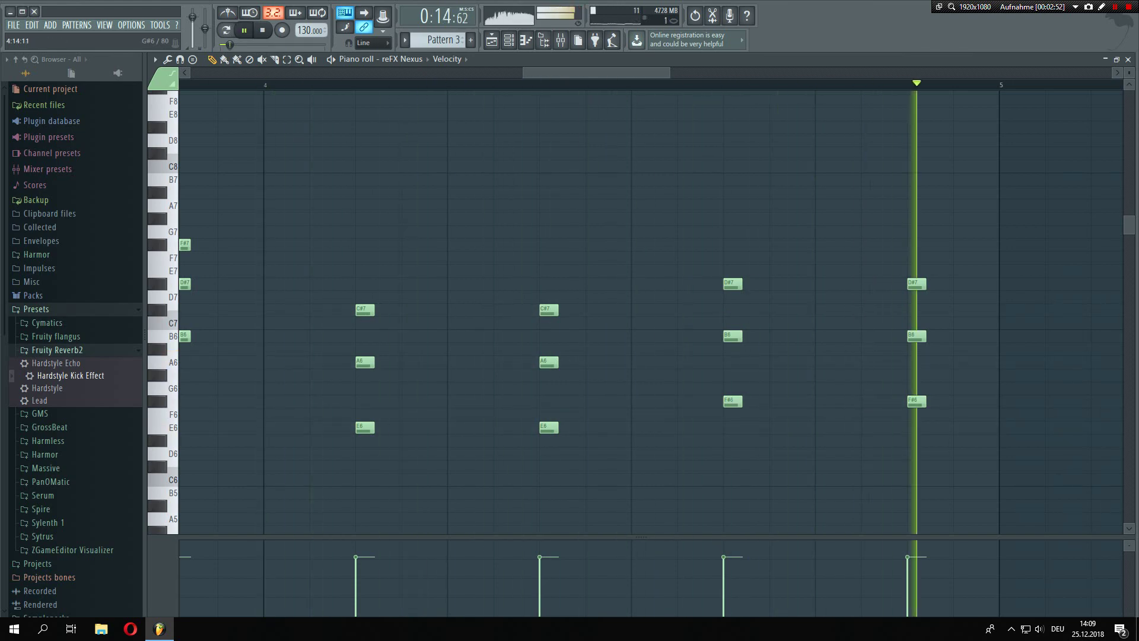
Replace the third stab in bar 4, at step 11, with the E6, A6 and C#7 chord
key(space)
right_click(731, 284)
key(space)
right_click(732, 401)
right_click(732, 337)
key(space)
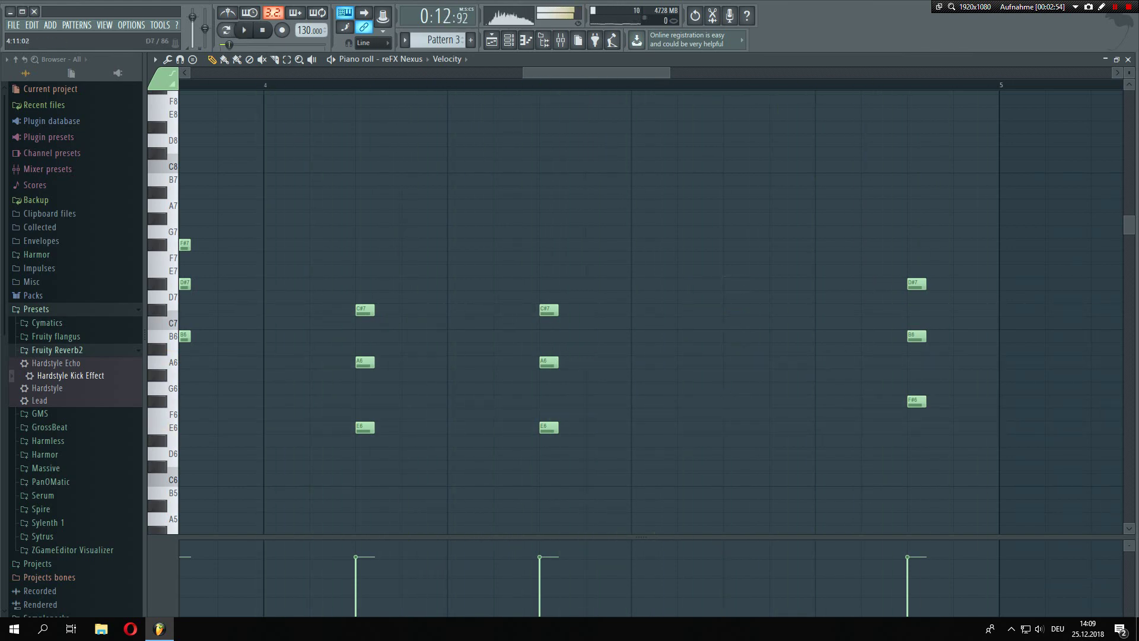
click(732, 362)
key(space)
click(731, 427)
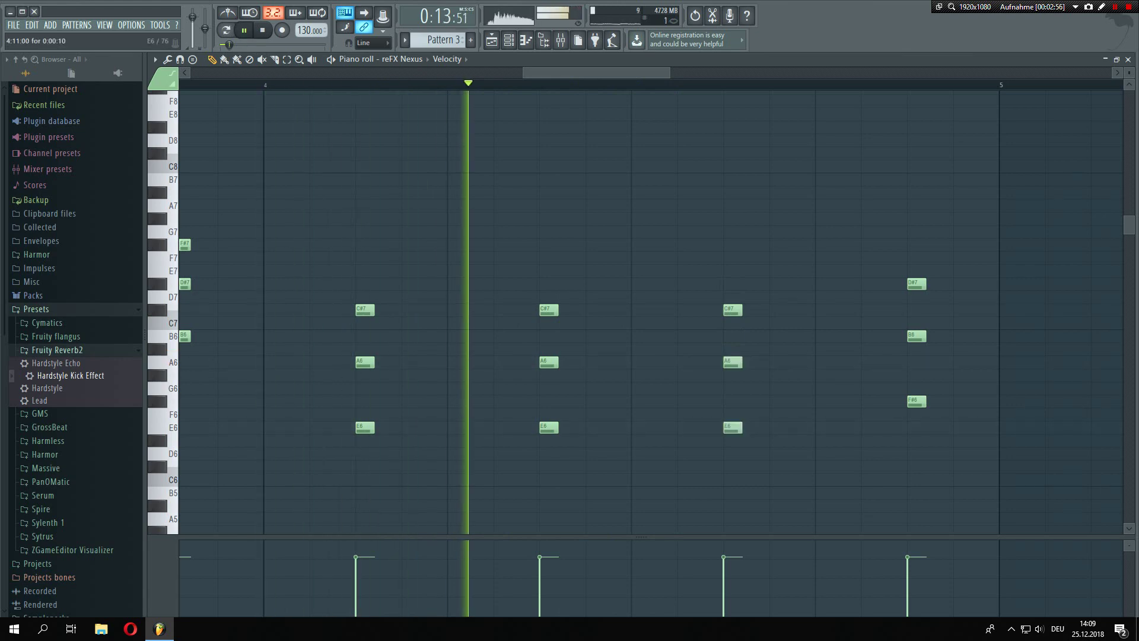
scroll(657, 336, down, 6)
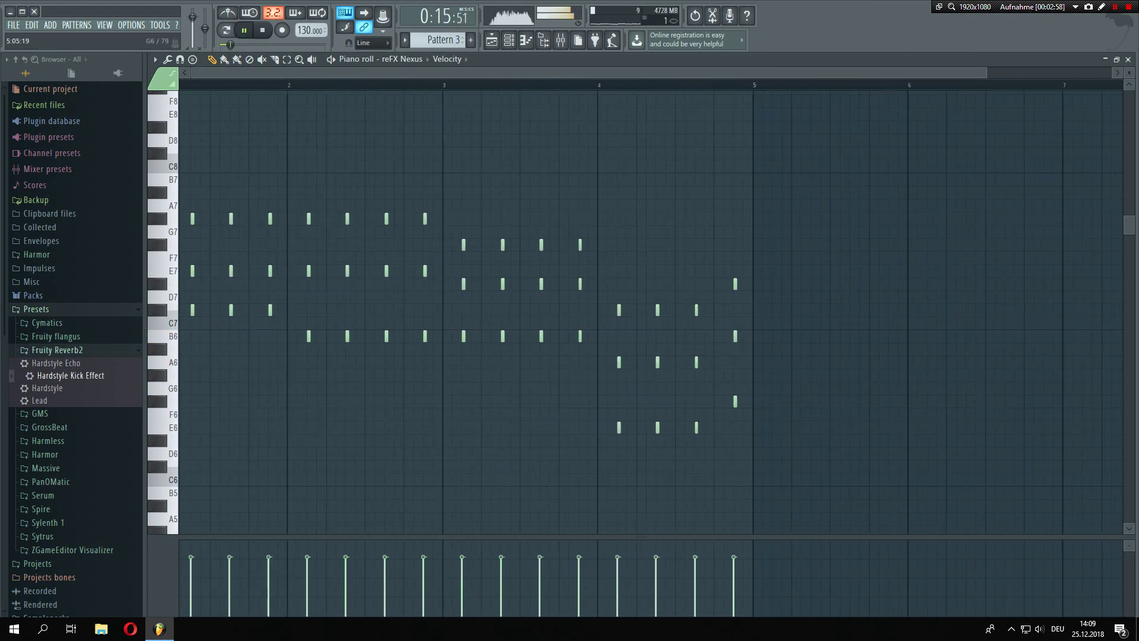
Duplicate all chord stabs one octave higher, aligned with the originals, and play the layered chords
key(ctrl+a)
drag(28, 74, 26, 73)
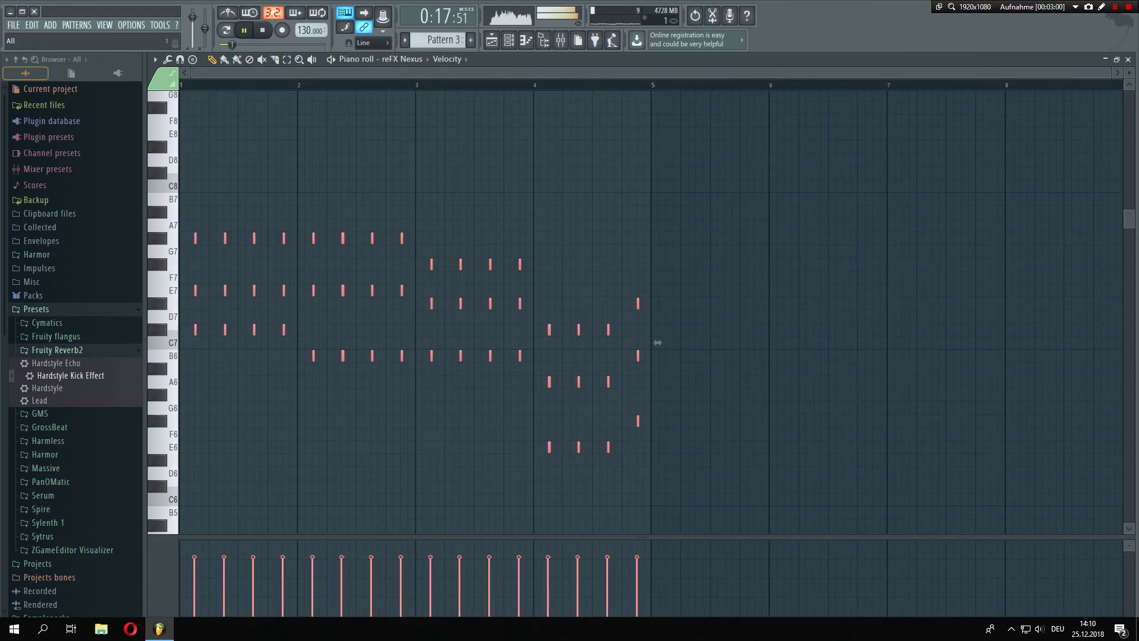
key(shift+Right)
key(ctrl+Up)
scroll(294, 151, up, 4)
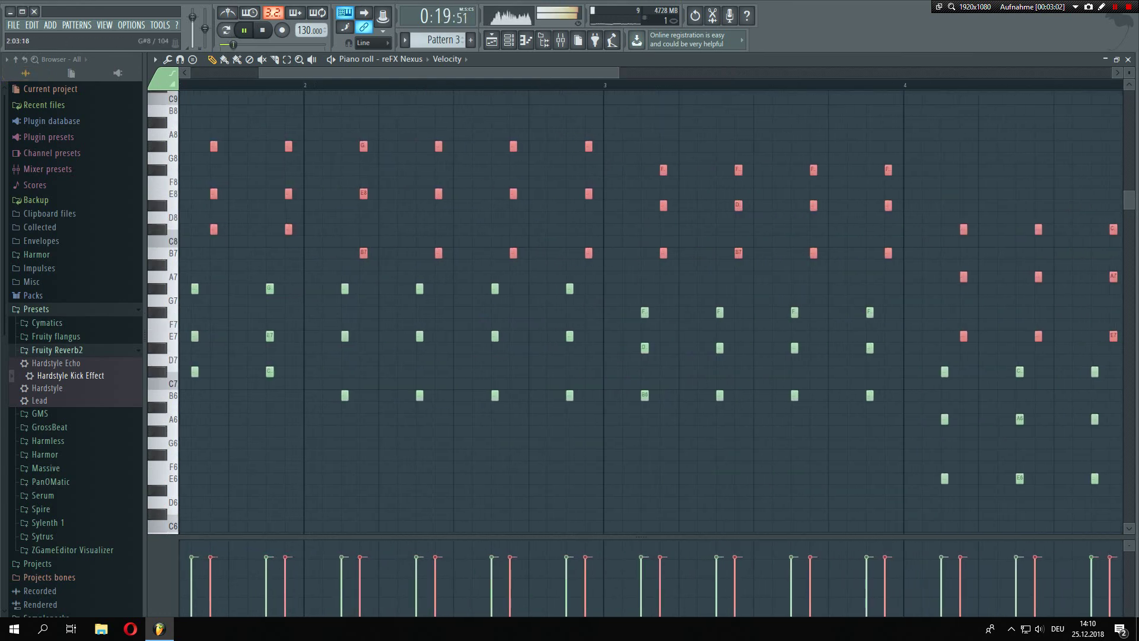
key(shift+Left)
scroll(657, 240, down, 4)
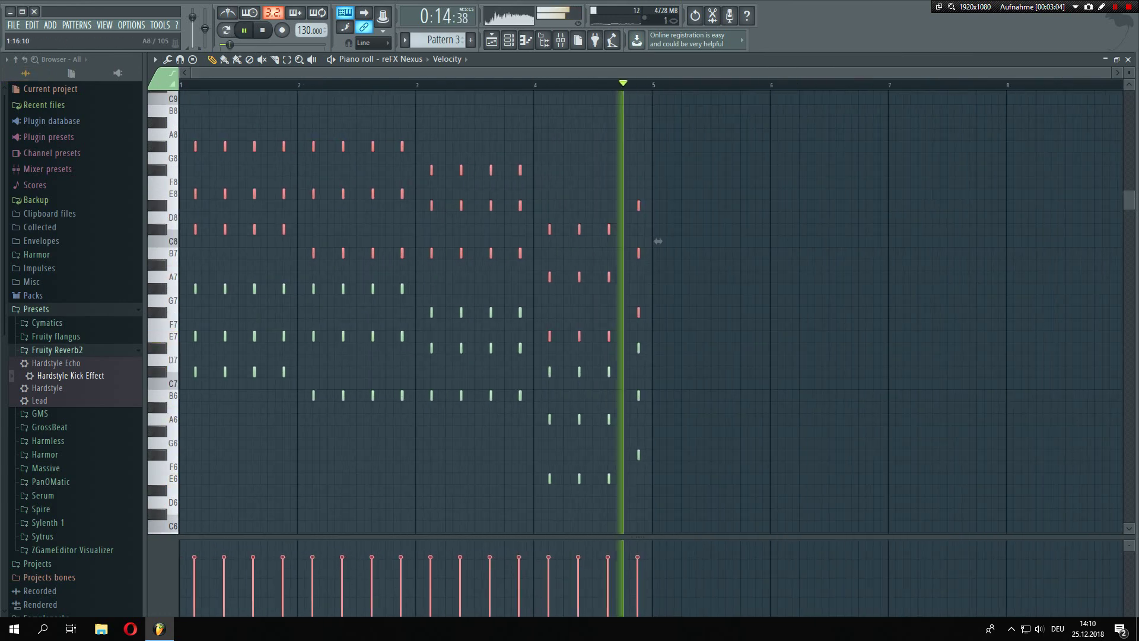
key(space)
Switch off the delay in the reFX Nexus instrument and slightly adjust its reverb mix
click(508, 40)
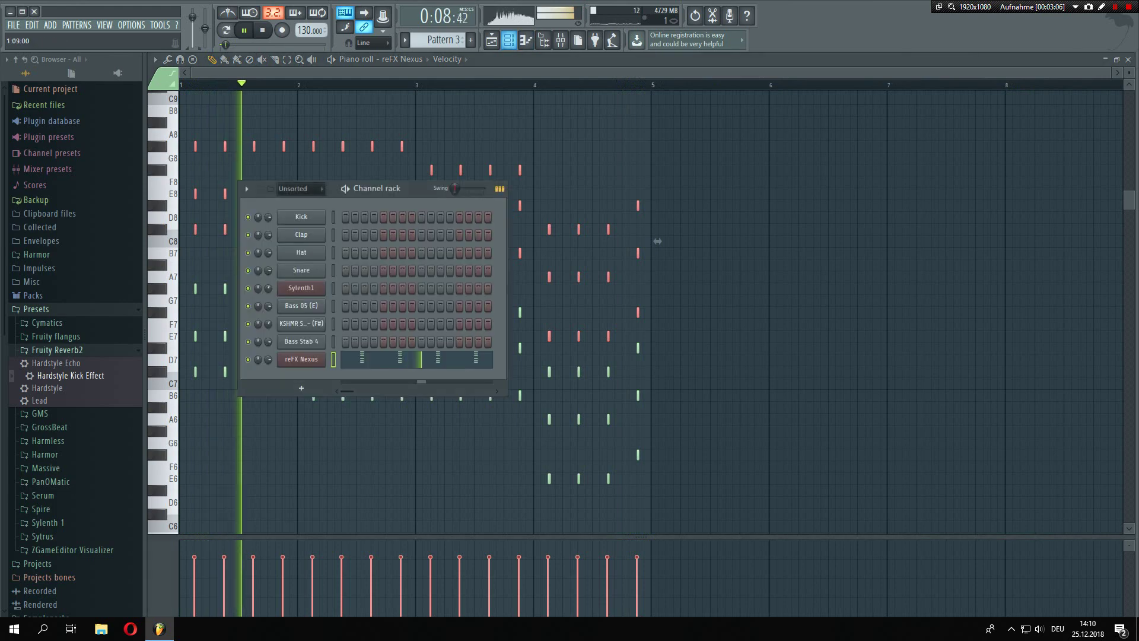
click(301, 360)
click(410, 472)
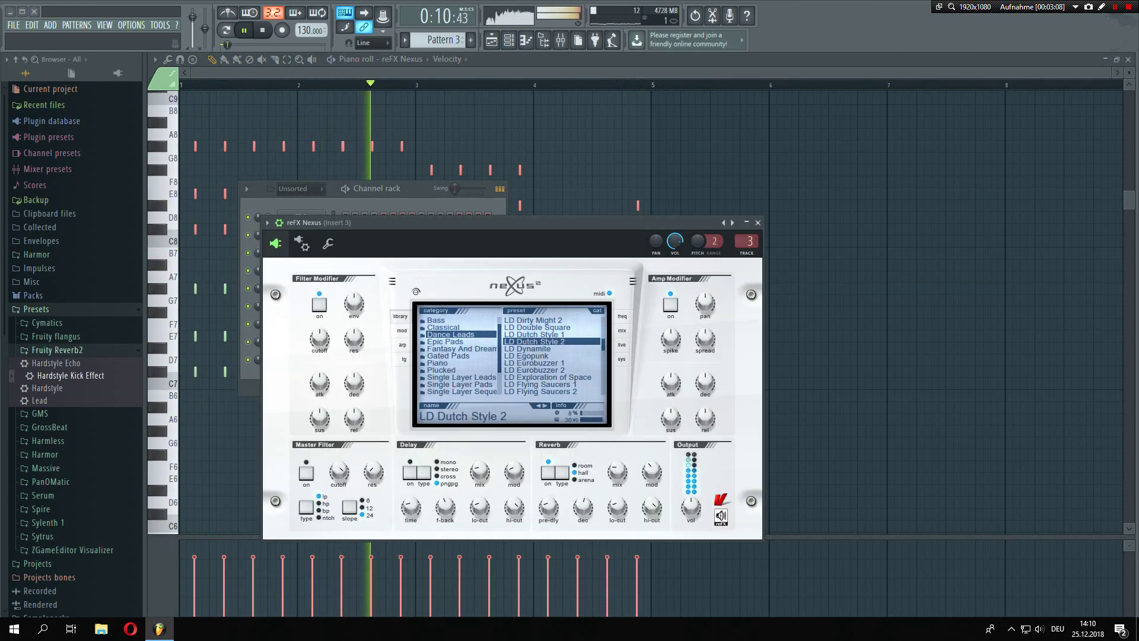
drag(617, 472, 617, 466)
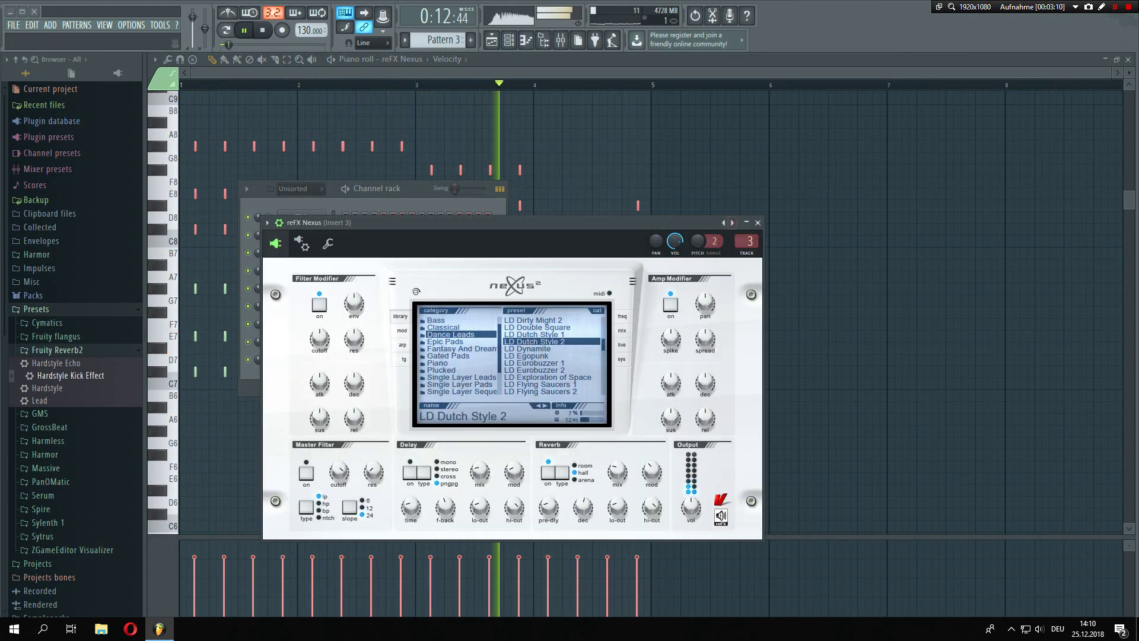
Load Fruity parametric EQ 2 in slot 1 of mixer insert 3 and apply its High pass preset
key(F9)
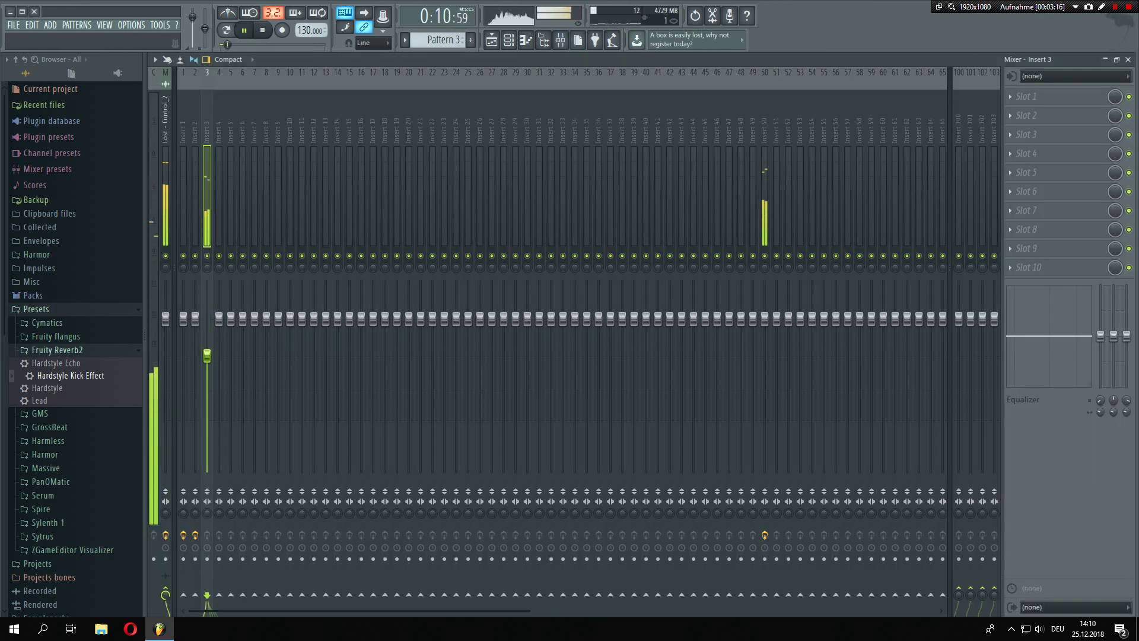
right_click(1009, 96)
click(844, 279)
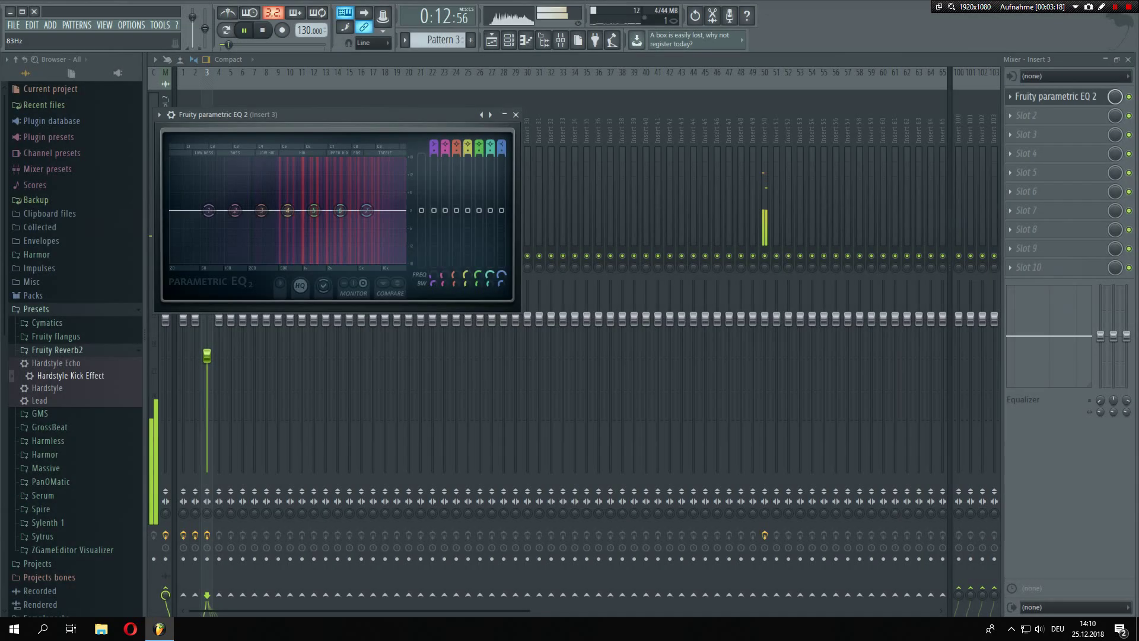
click(170, 115)
mouse_move(196, 156)
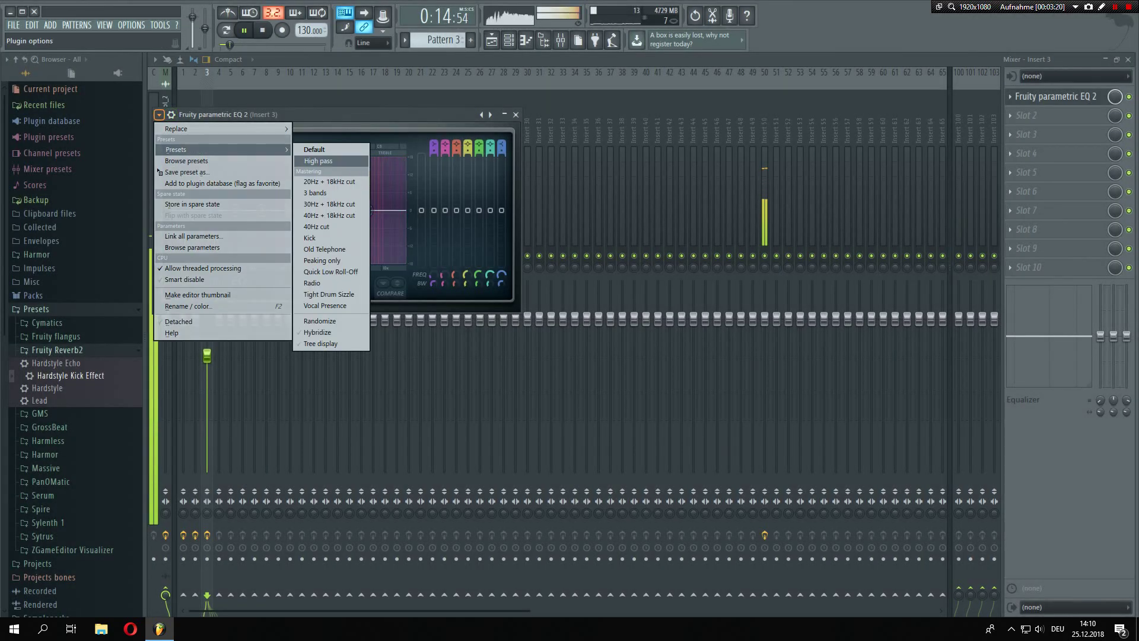
click(323, 163)
key(space)
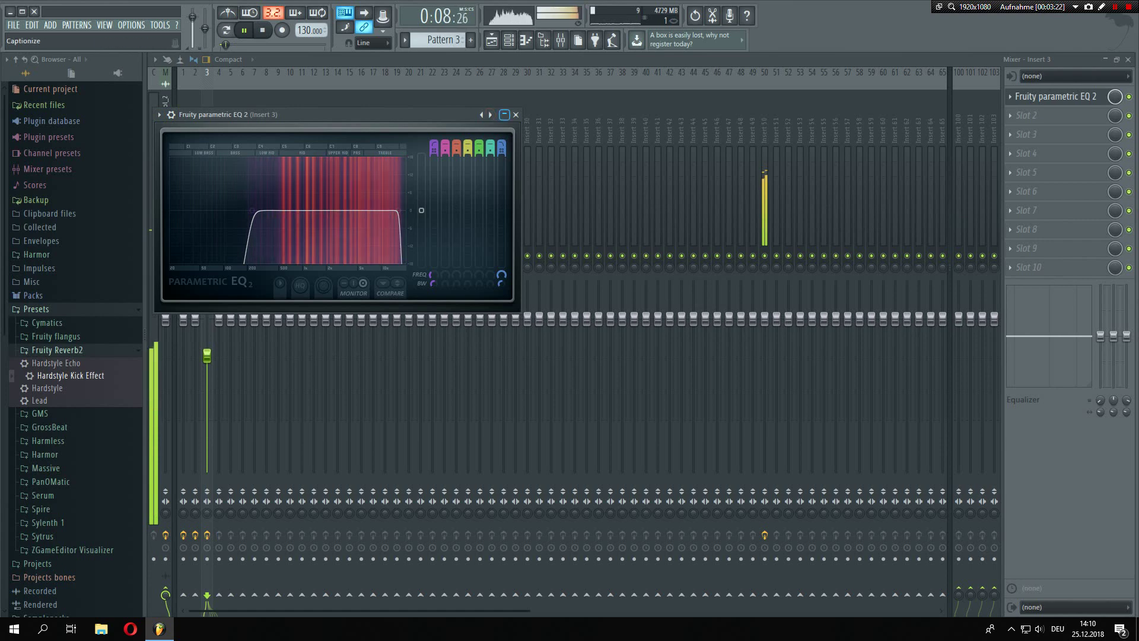
click(516, 114)
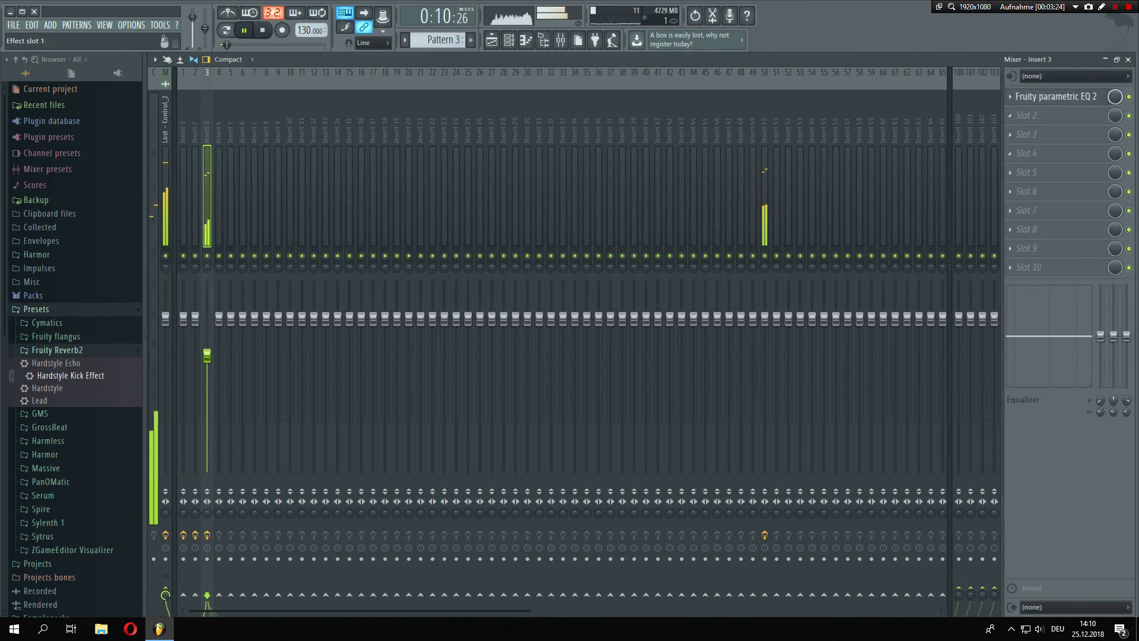
Reselect mixer insert 3 and close the mixer, the Nexus window and the piano roll to return to the playlist
click(1055, 97)
click(524, 115)
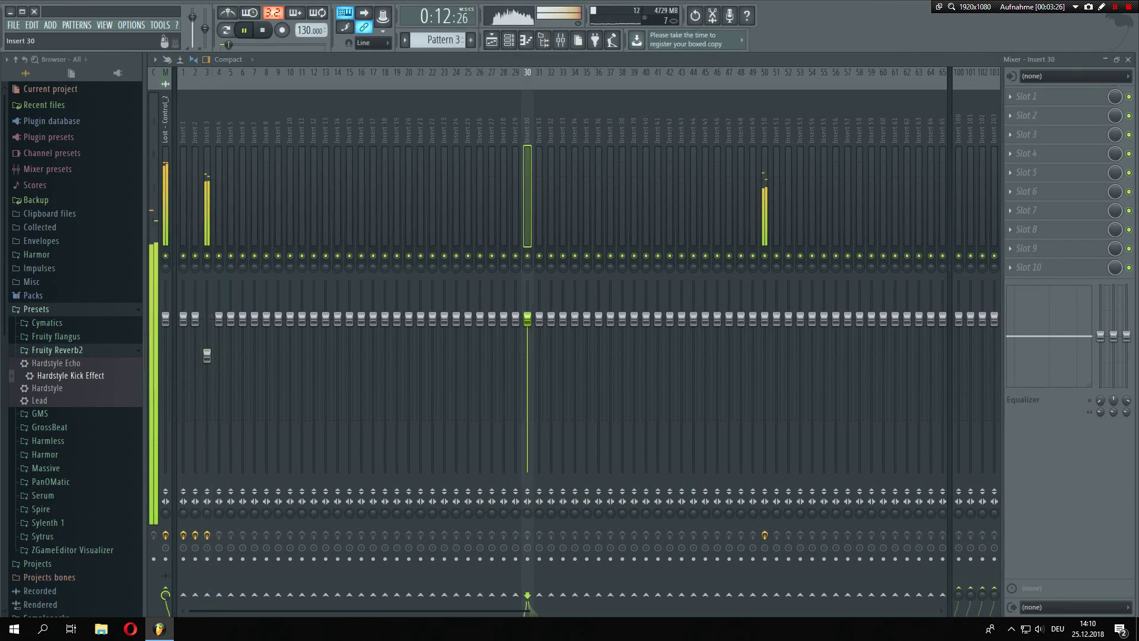
click(207, 136)
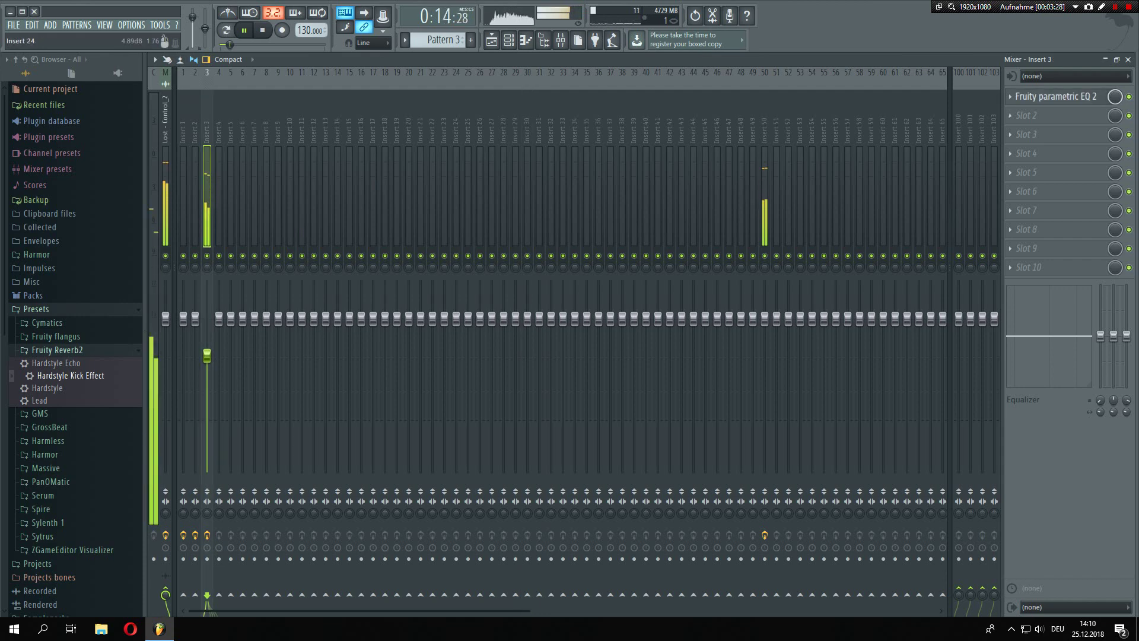
click(1128, 59)
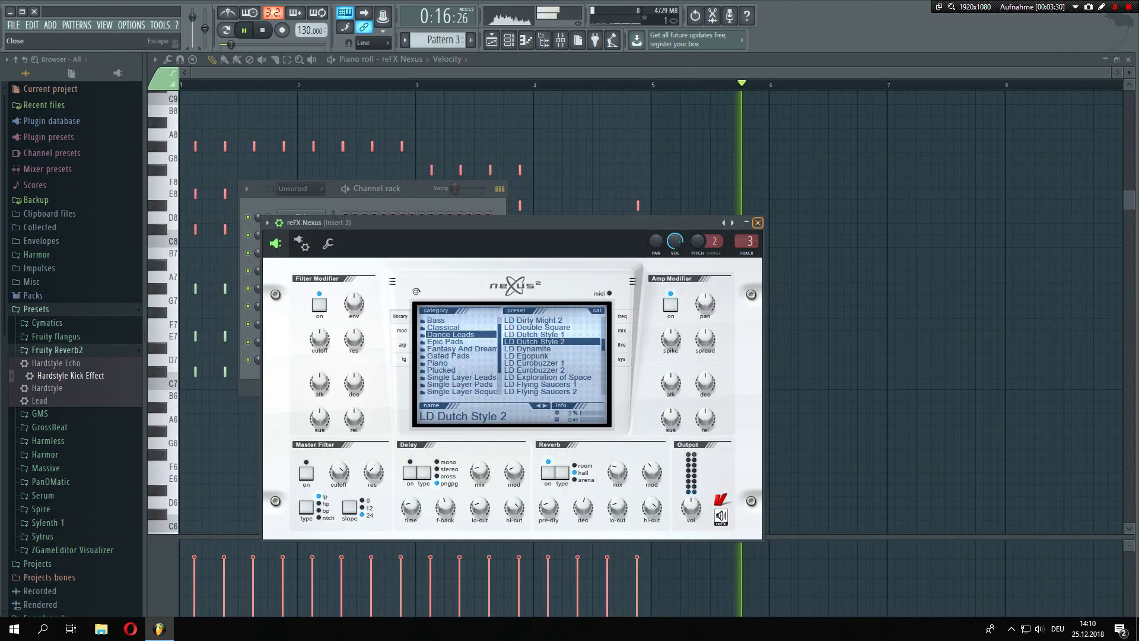
click(757, 223)
key(space)
click(1129, 60)
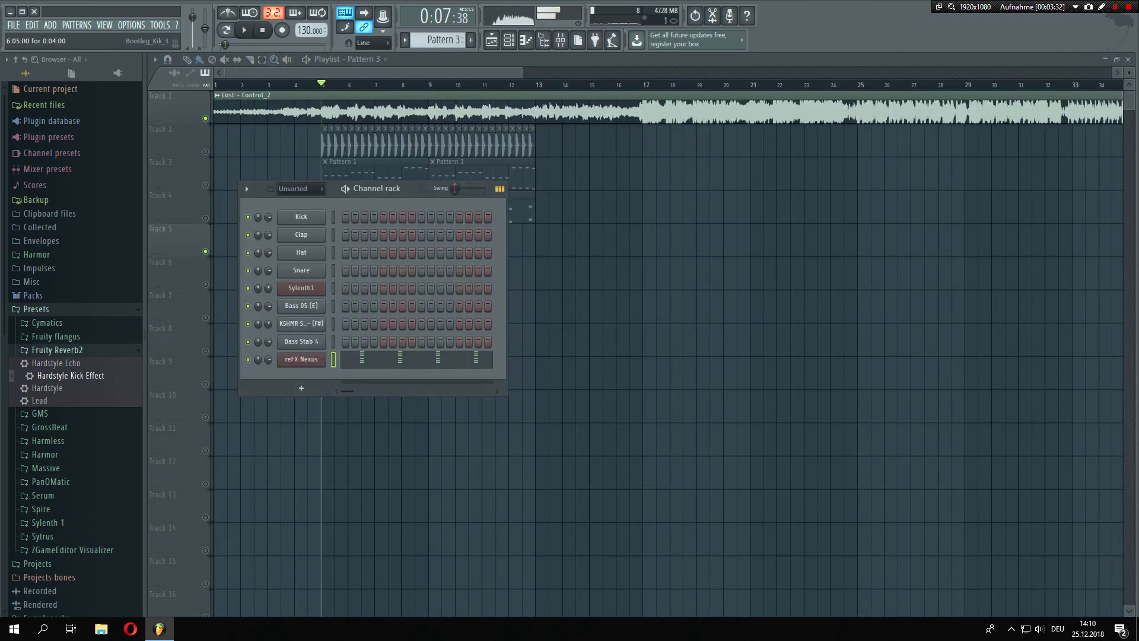
Unmute playlist tracks 4, 3 and 2 during playback to hear the stabs with the other patterns
key(space)
click(570, 340)
right_click(571, 340)
click(205, 218)
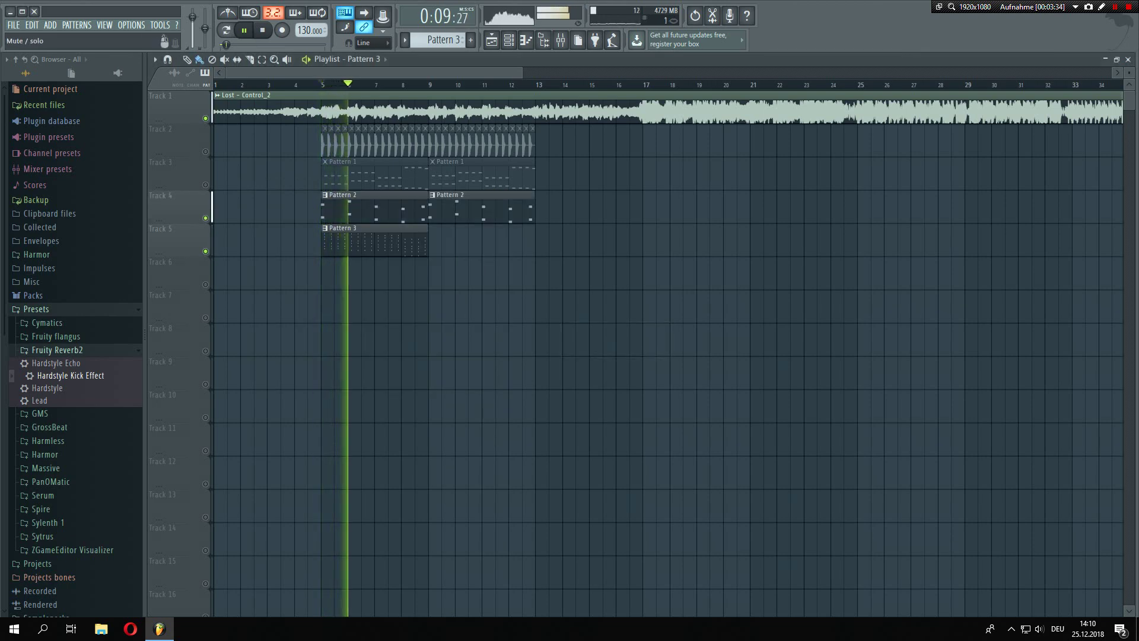
click(205, 185)
click(205, 152)
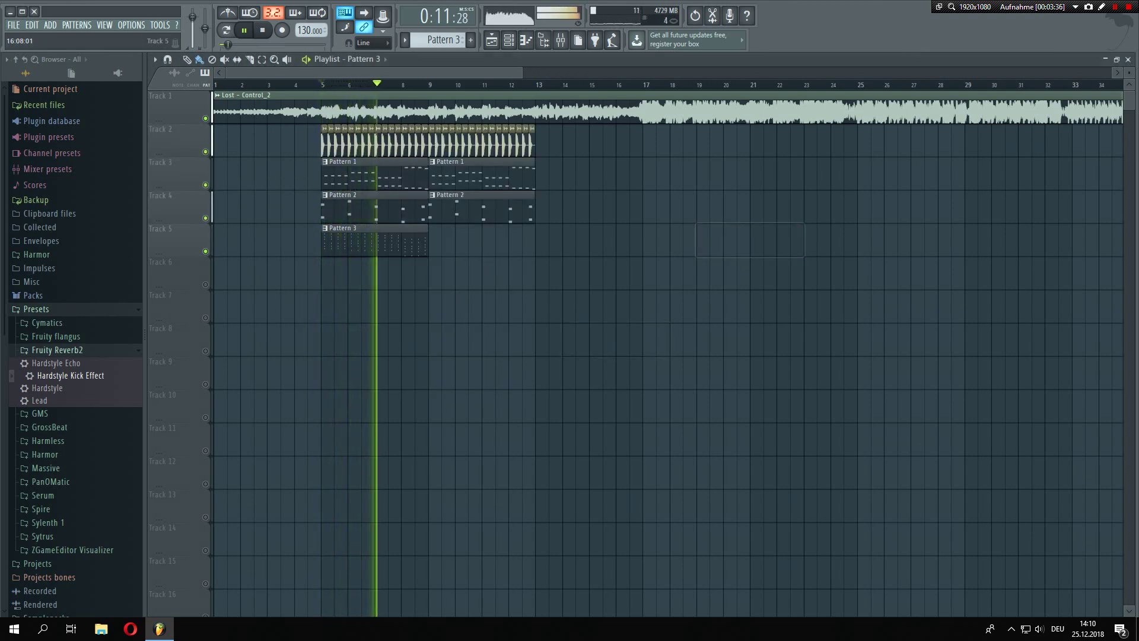
Lower mixer insert 2 to -2.6 dB, raise insert 3 slightly and return to the playlist
click(560, 40)
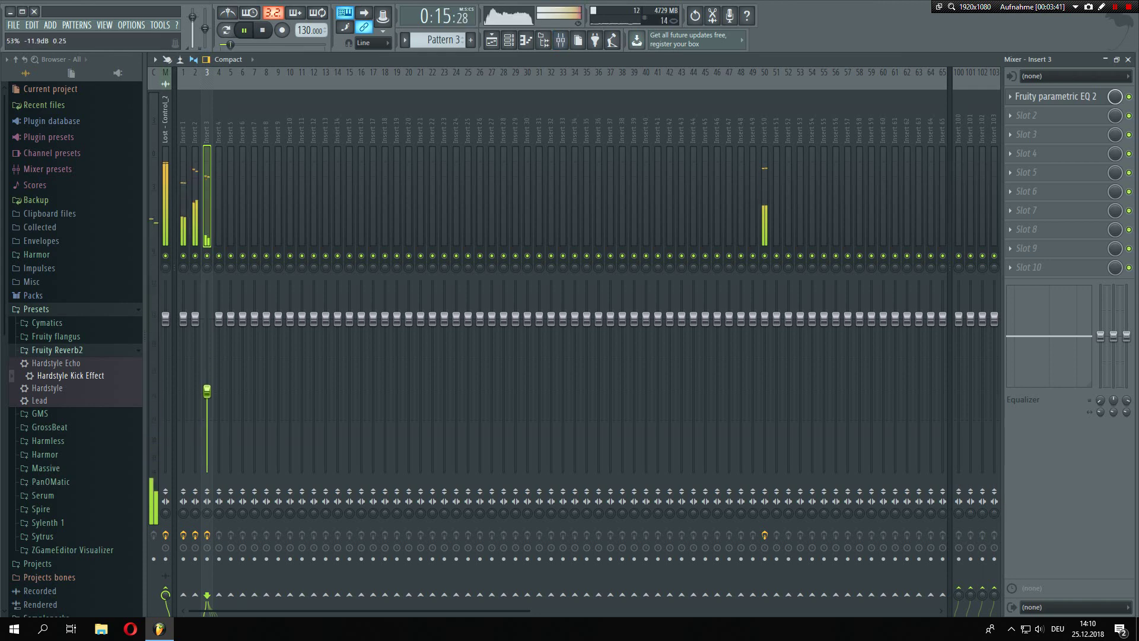
drag(195, 319, 195, 336)
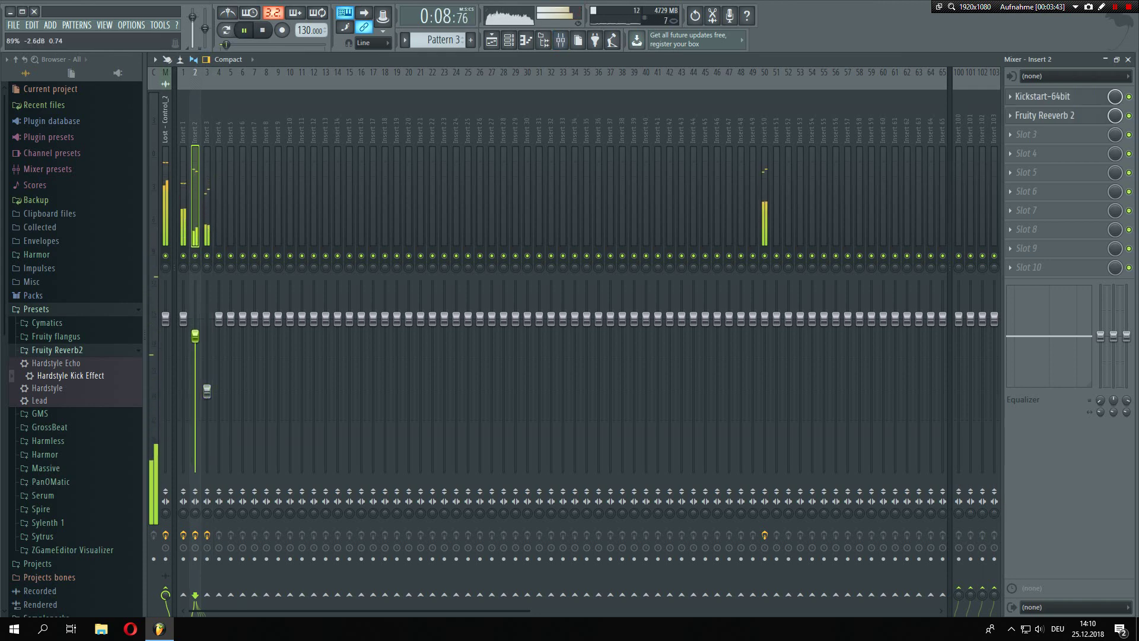
drag(207, 391, 207, 389)
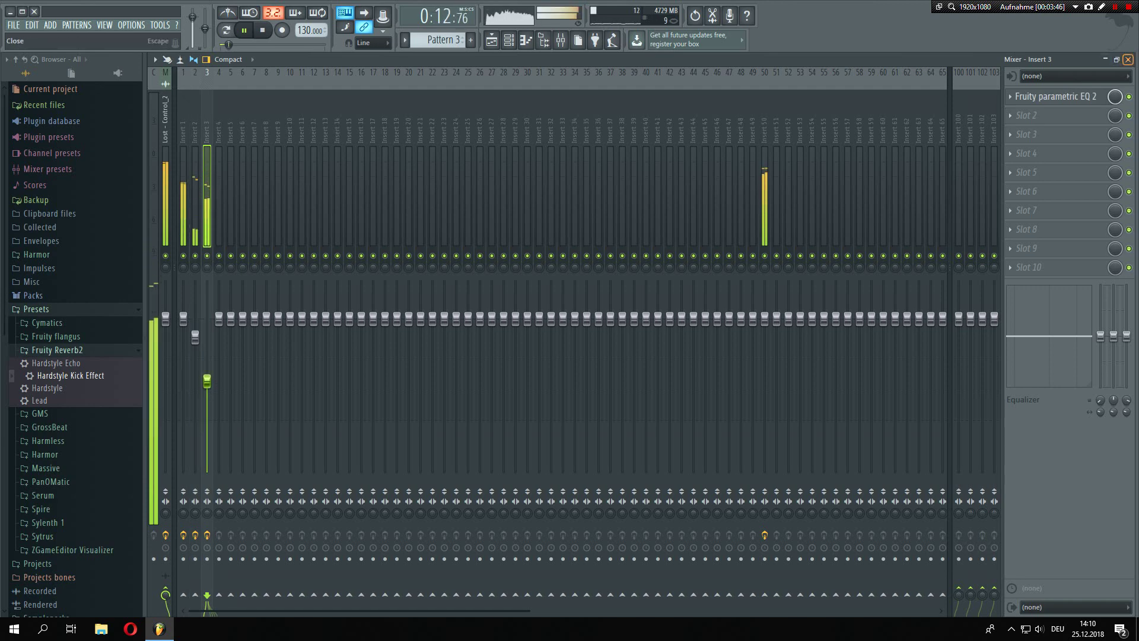
click(1128, 59)
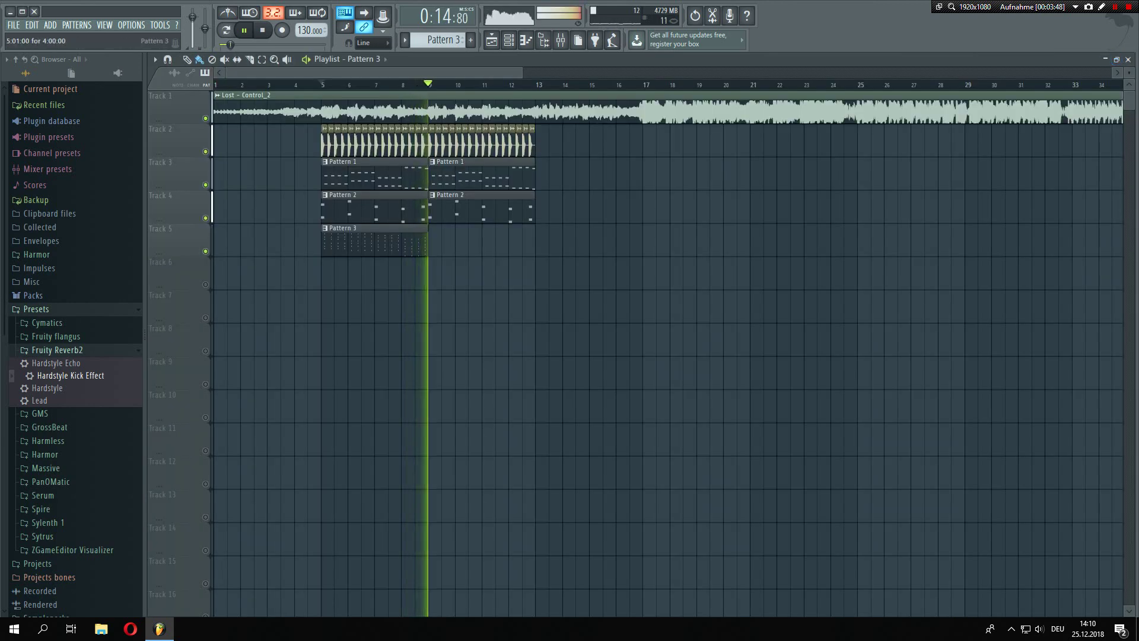
Place a second Pattern 3 clip on track 5 at bar 9 and solo that track
key(space)
scroll(226, 258, up, 2)
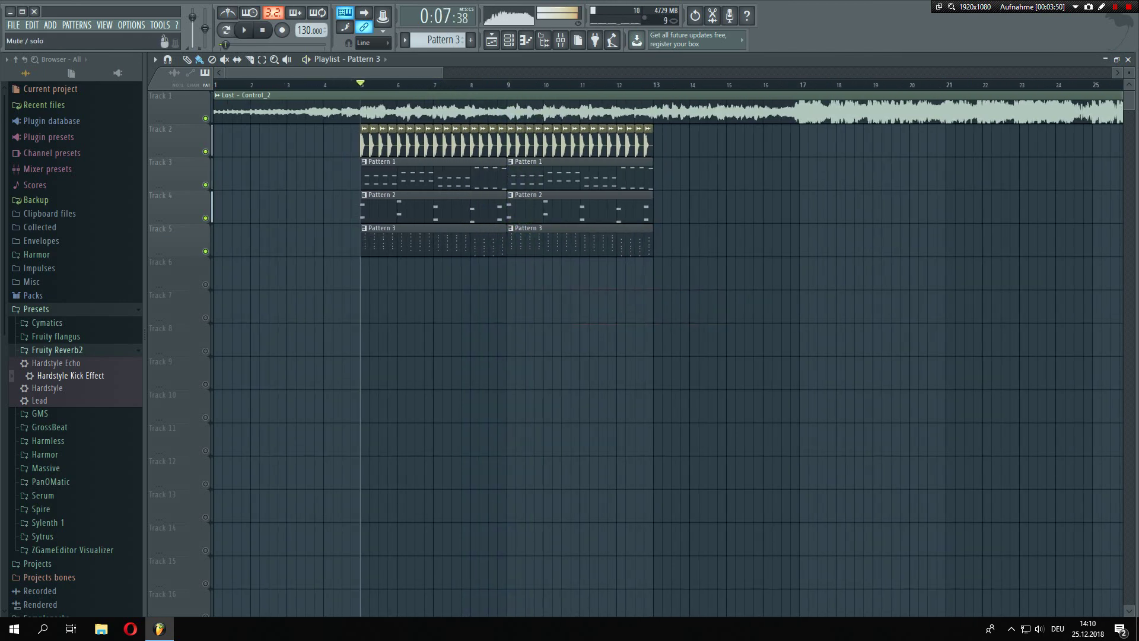
right_click(205, 251)
Paste a copy of the chord stabs in Pattern 3's reFX Nexus piano roll and transpose it down one octave
key(space)
double_click(465, 252)
scroll(460, 253, down, 2)
key(ctrl+v)
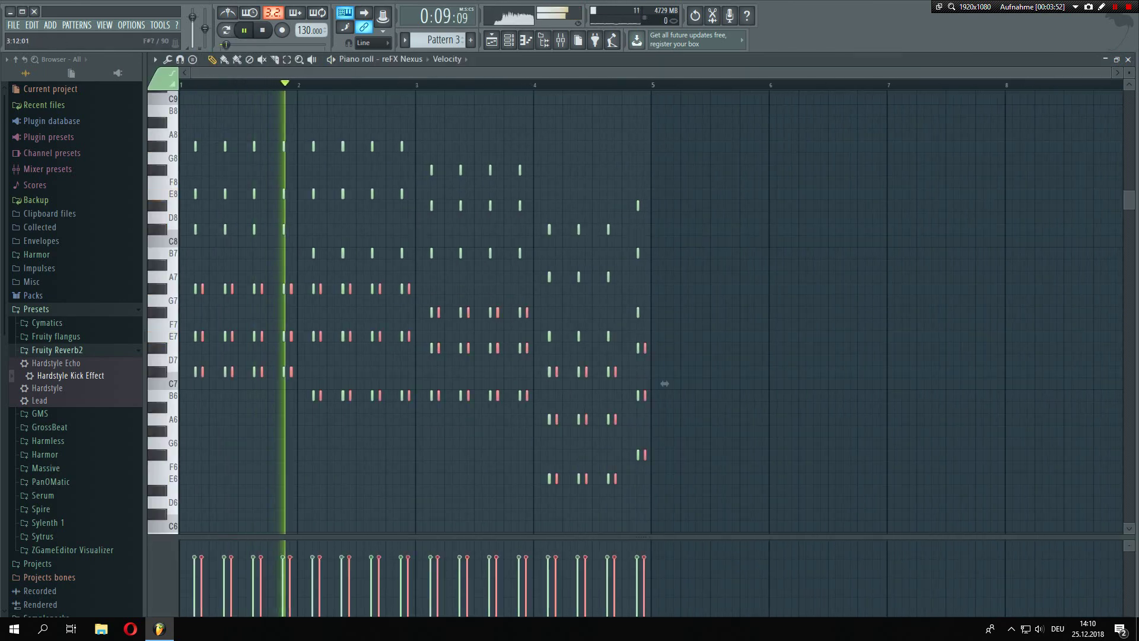
key(ctrl+Down)
Align the pasted lower-octave chords in time with the existing reFX Nexus stabs and play them back
scroll(439, 362, up, 1)
scroll(430, 362, up, 4)
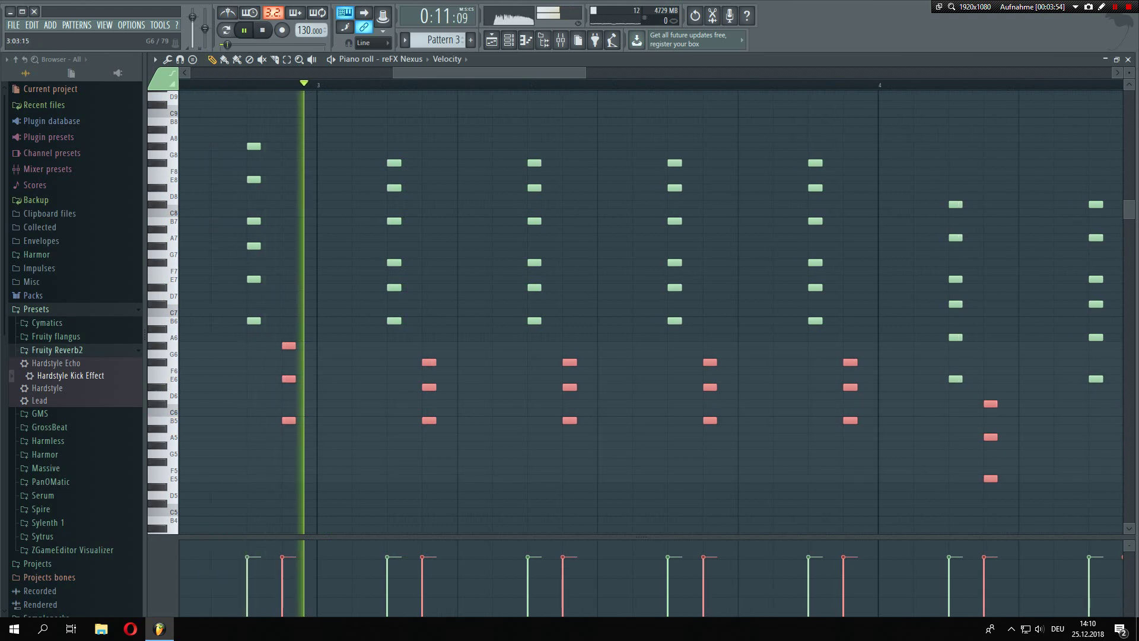
drag(430, 362, 394, 354)
scroll(652, 409, down, 5)
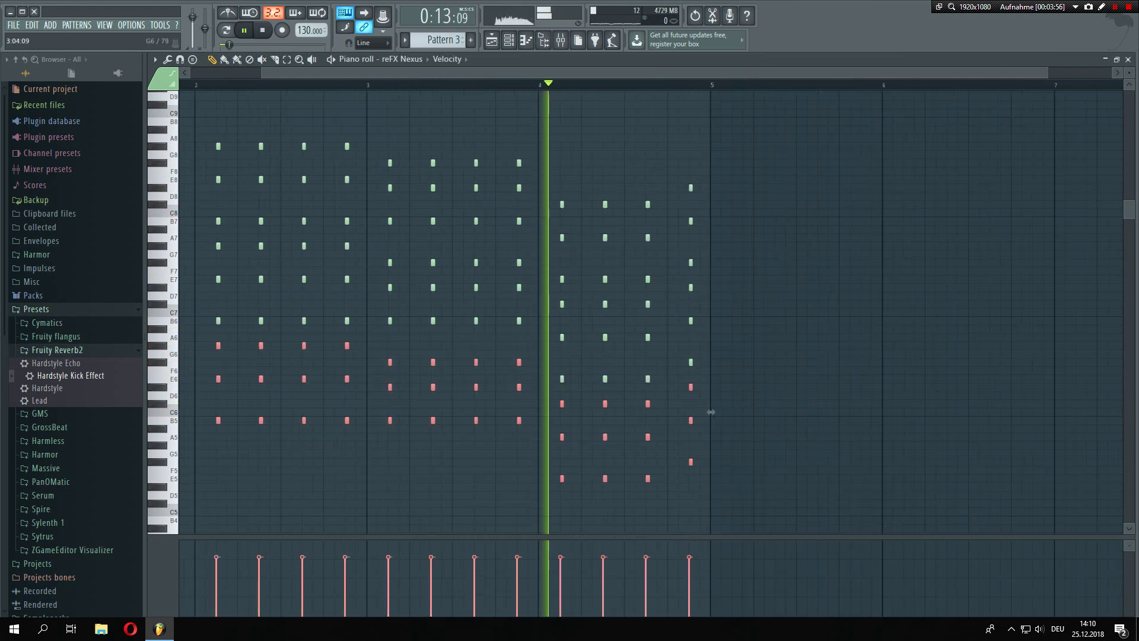
key(space)
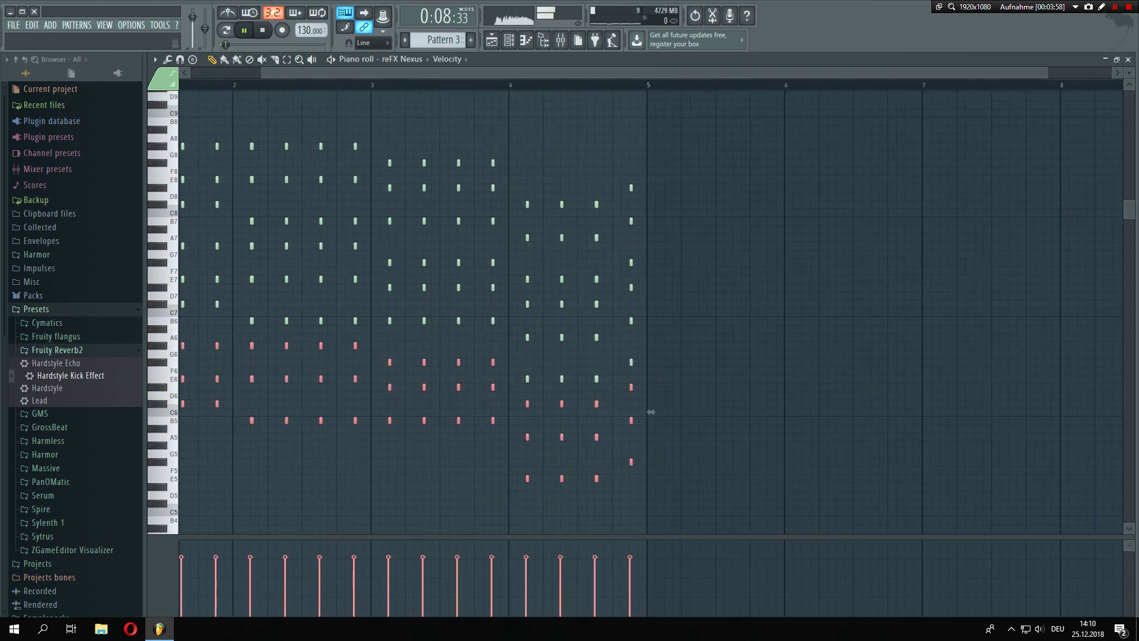
Clone the reFX Nexus channel in the channel rack and close the clone's instrument window
key(F7)
key(space)
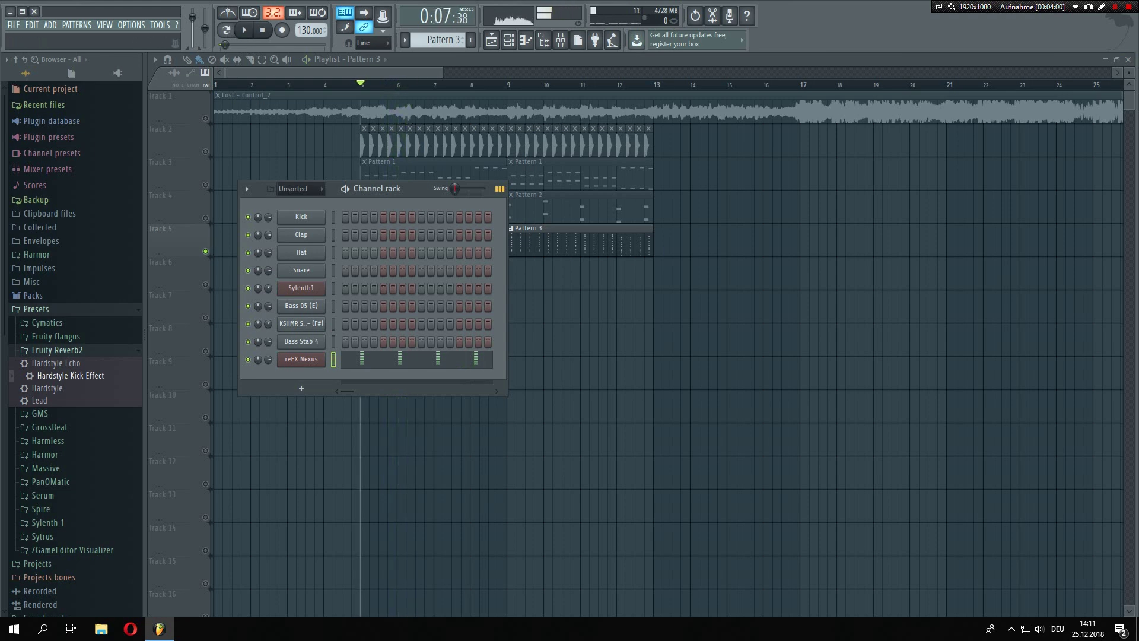
right_click(302, 359)
click(350, 428)
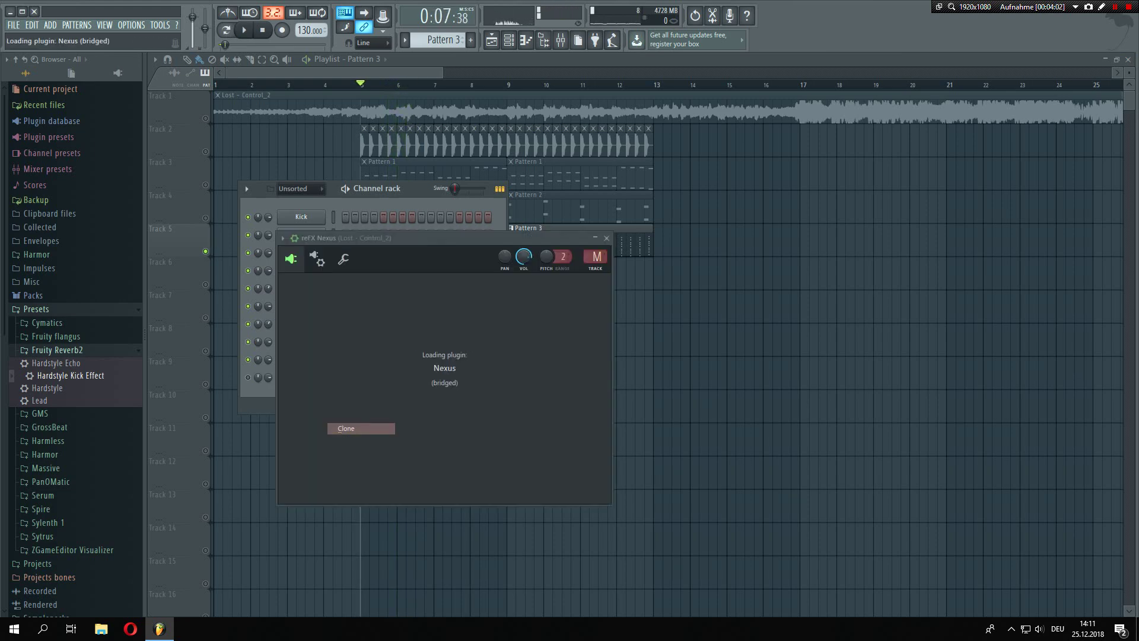
click(774, 238)
Check the reFX Nexus chords and paste the three-note chord stabs into the reFX Nexus #2 piano roll
click(370, 359)
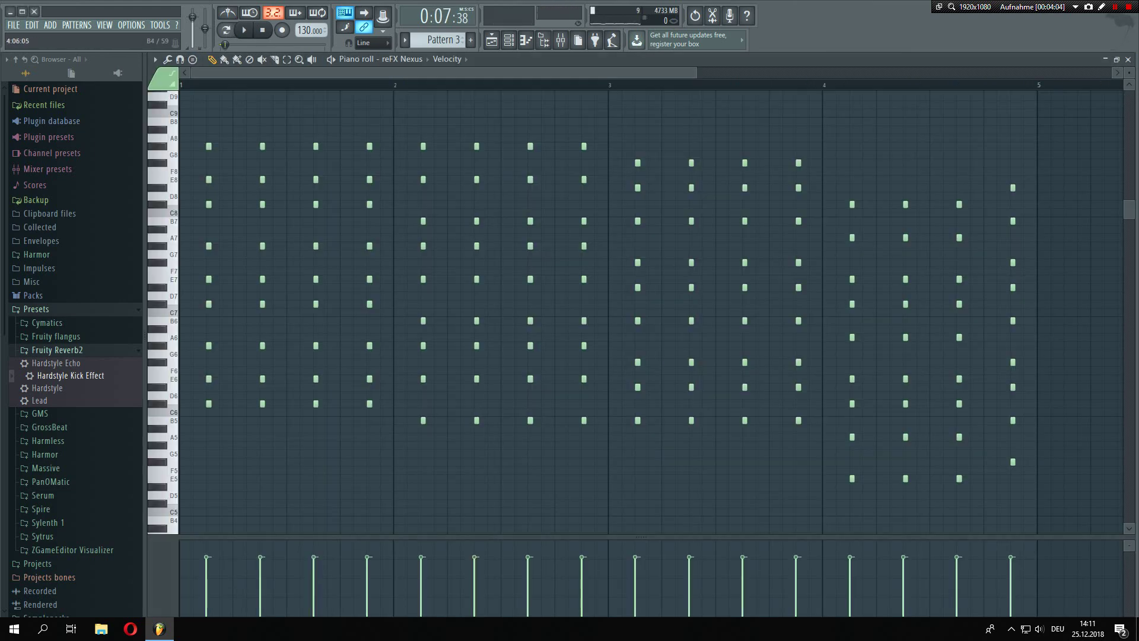
click(1127, 59)
key(space)
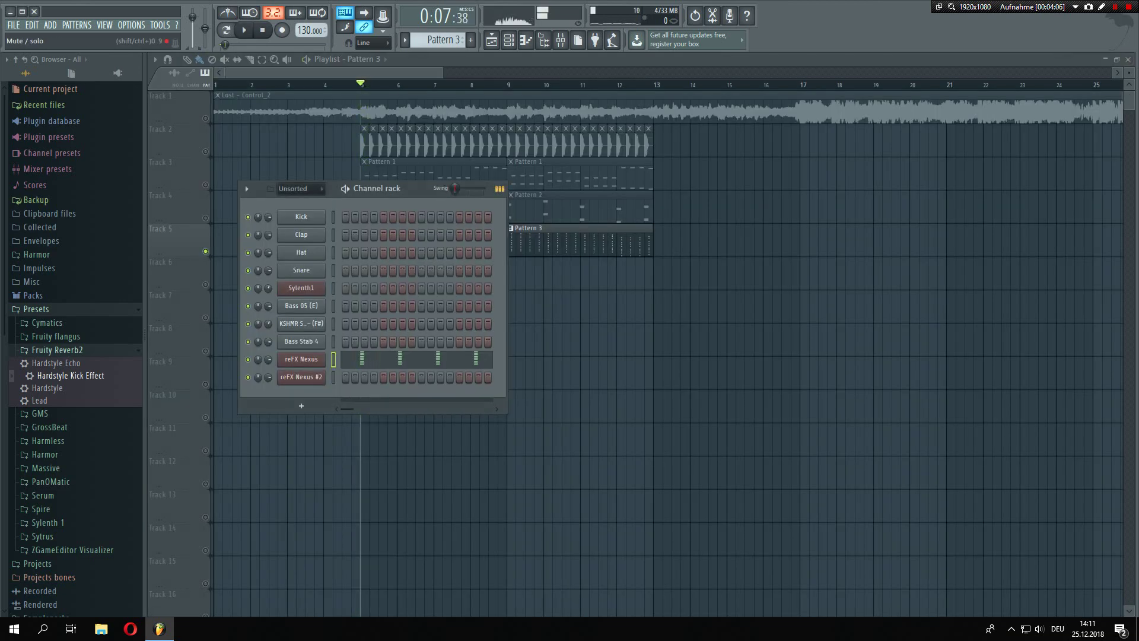
right_click(323, 375)
click(350, 377)
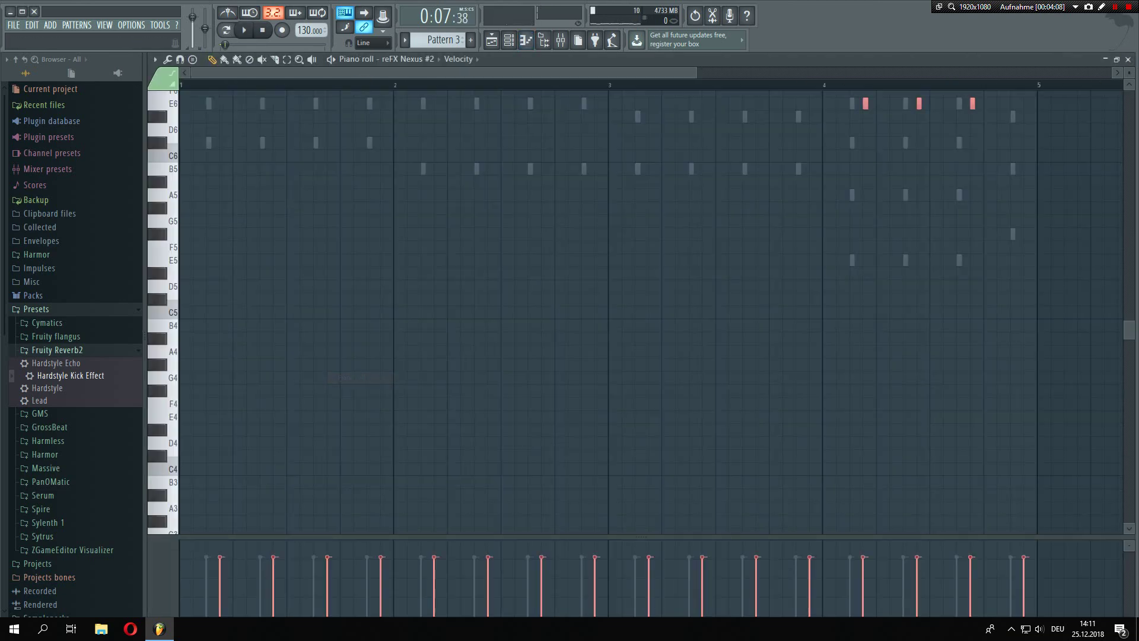
Align the pasted reFX Nexus #2 chords with the original stabs, close the piano roll and mute the reFX Nexus channel
scroll(1045, 190, up, 5)
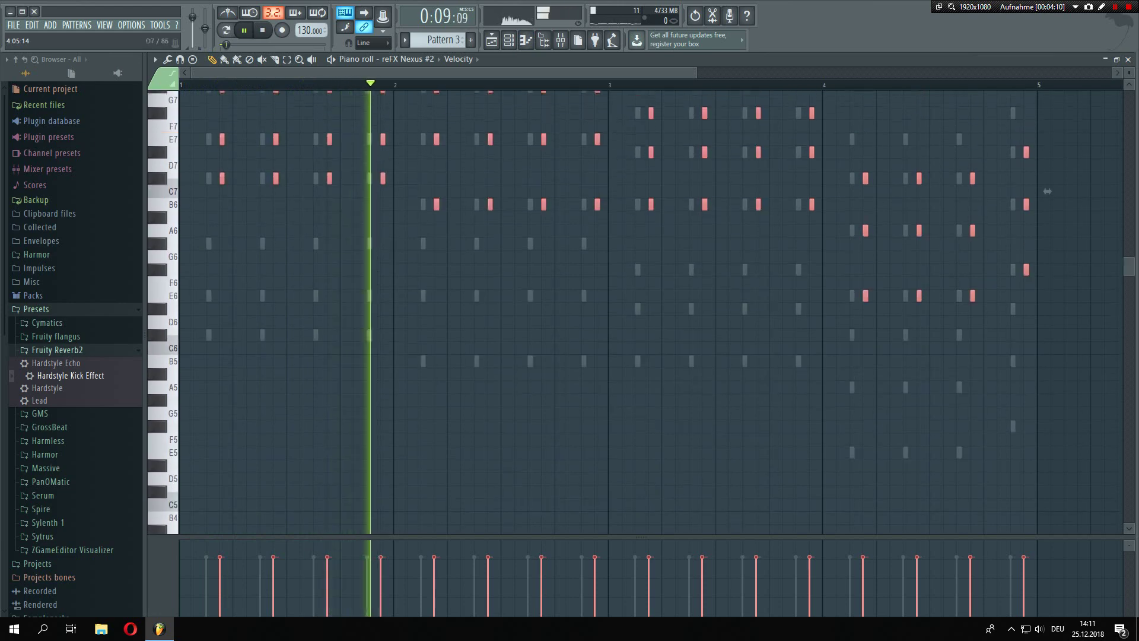
scroll(1090, 193, up, 2)
key(shift+Left)
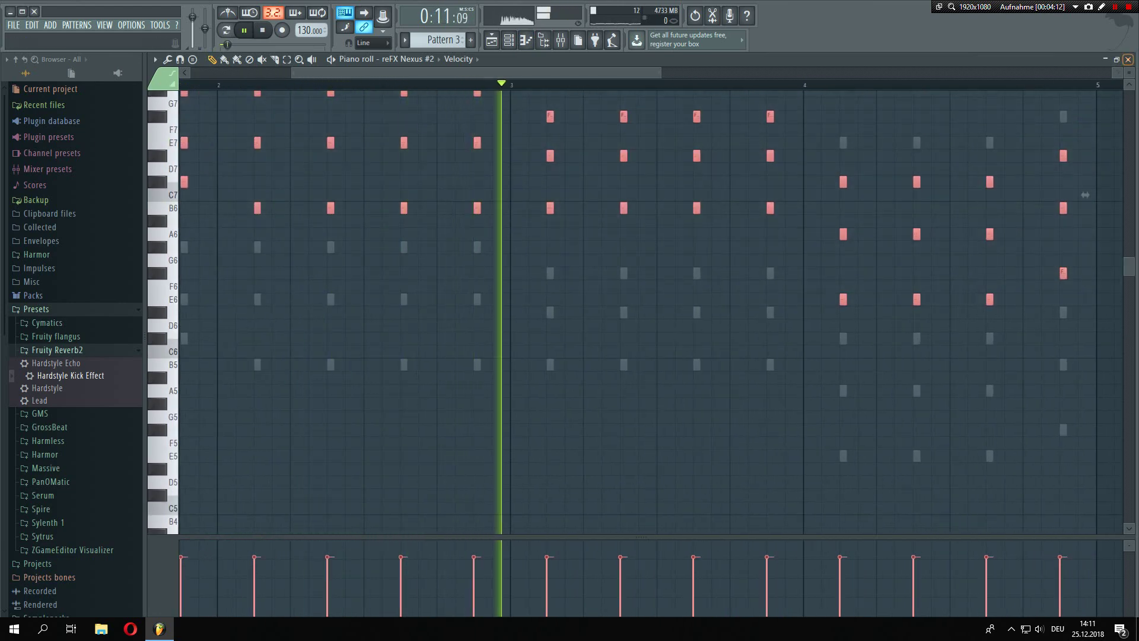
click(1128, 60)
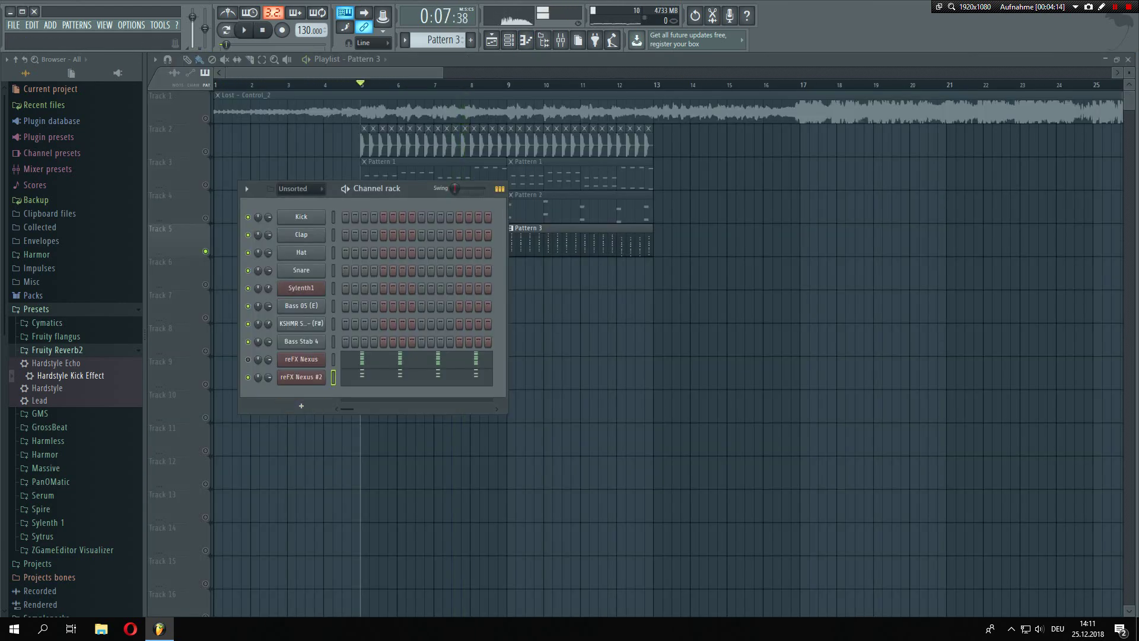
Load the Dance Leads preset LD Jumpchord in reFX Nexus #2 and start playback to hear it
click(301, 378)
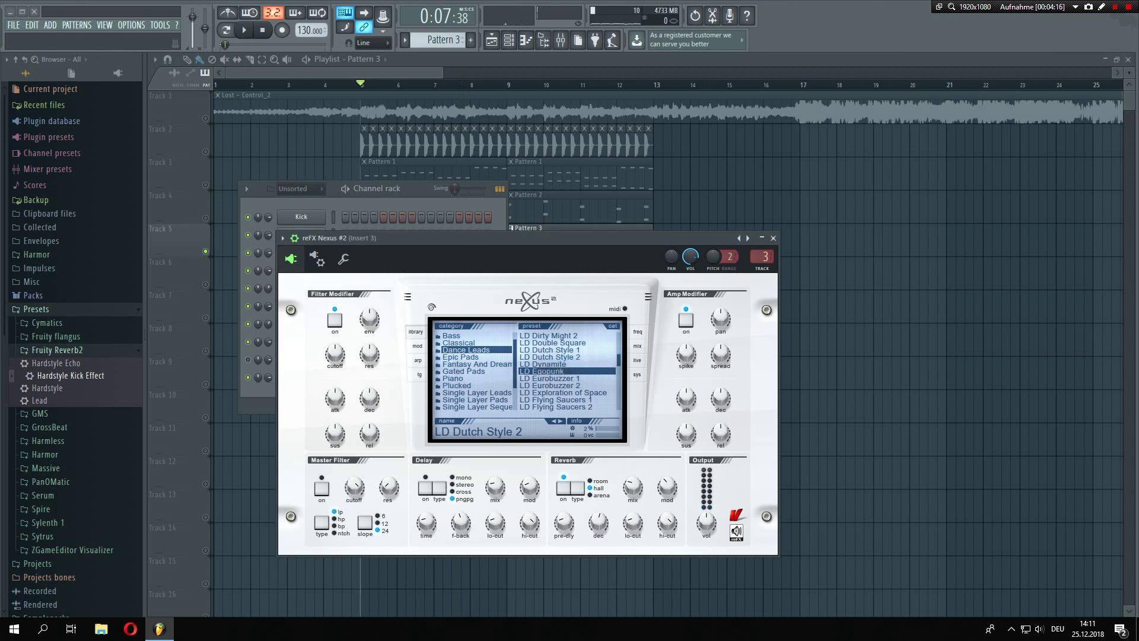
scroll(567, 370, down, 2)
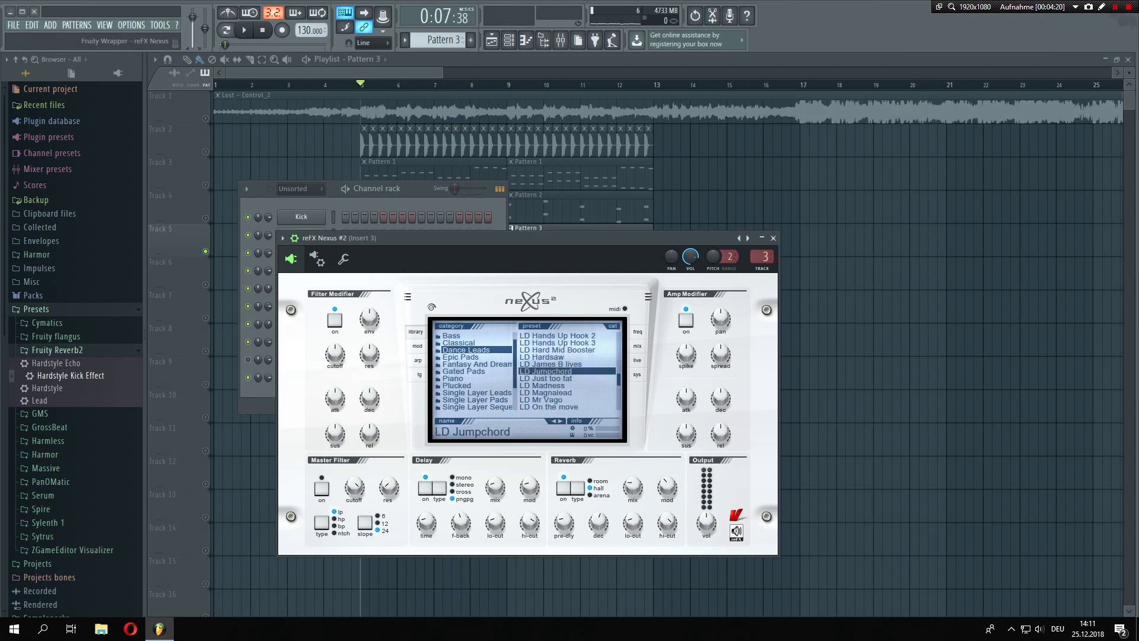
drag(731, 238, 745, 239)
key(space)
click(786, 239)
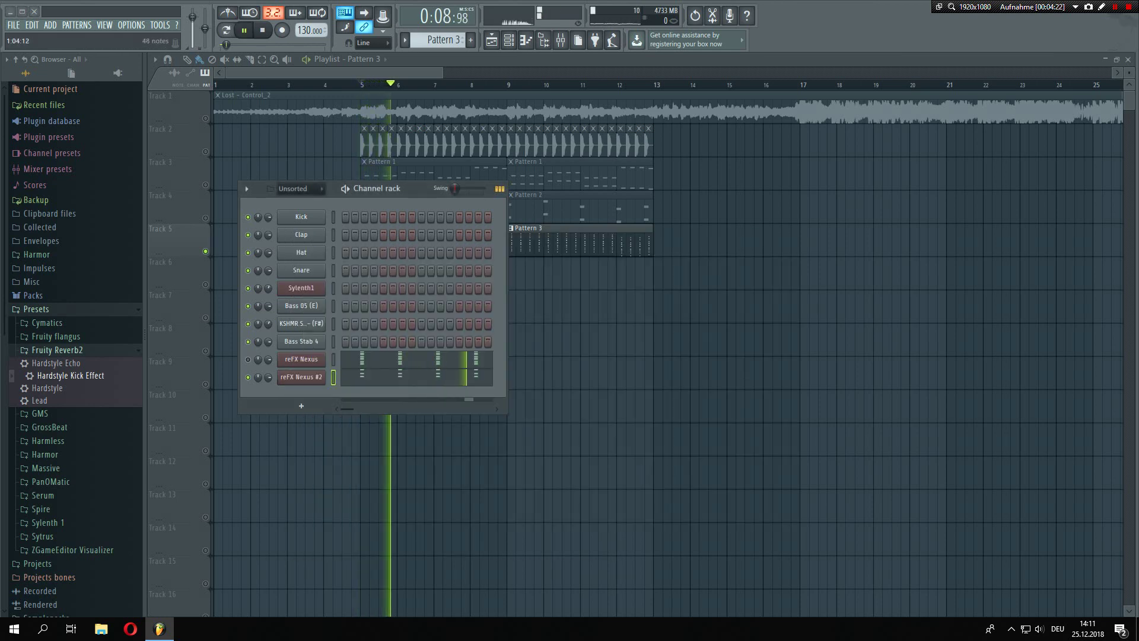
Add a copy of the reFX Nexus #2 chords one octave lower, aligned with the existing stabs
key(F7)
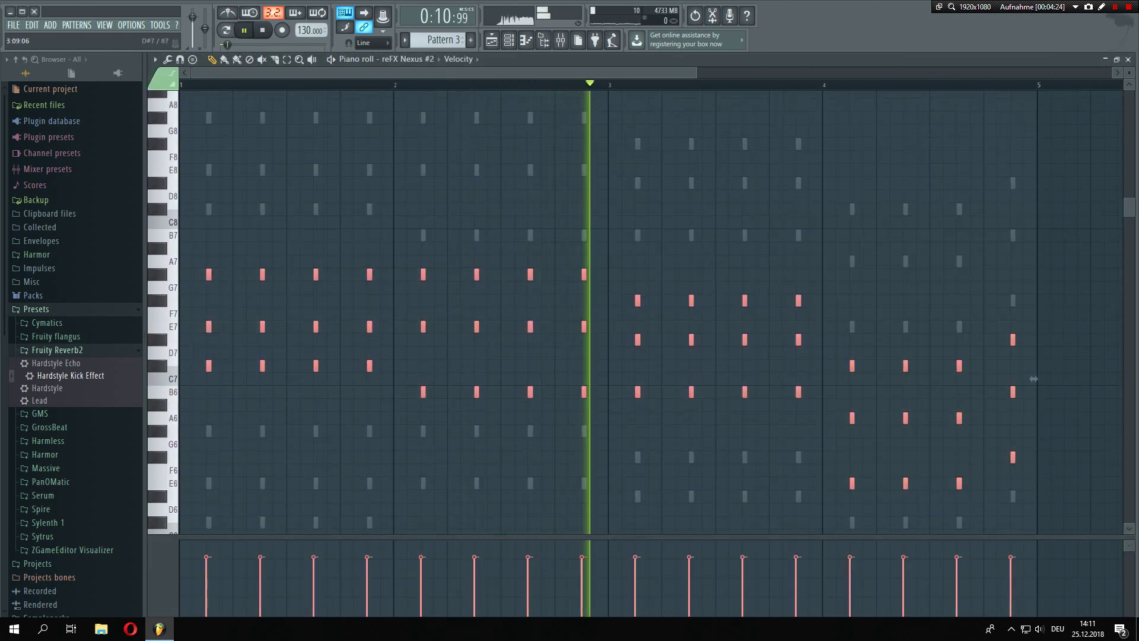
scroll(1008, 353, up, 5)
key(space)
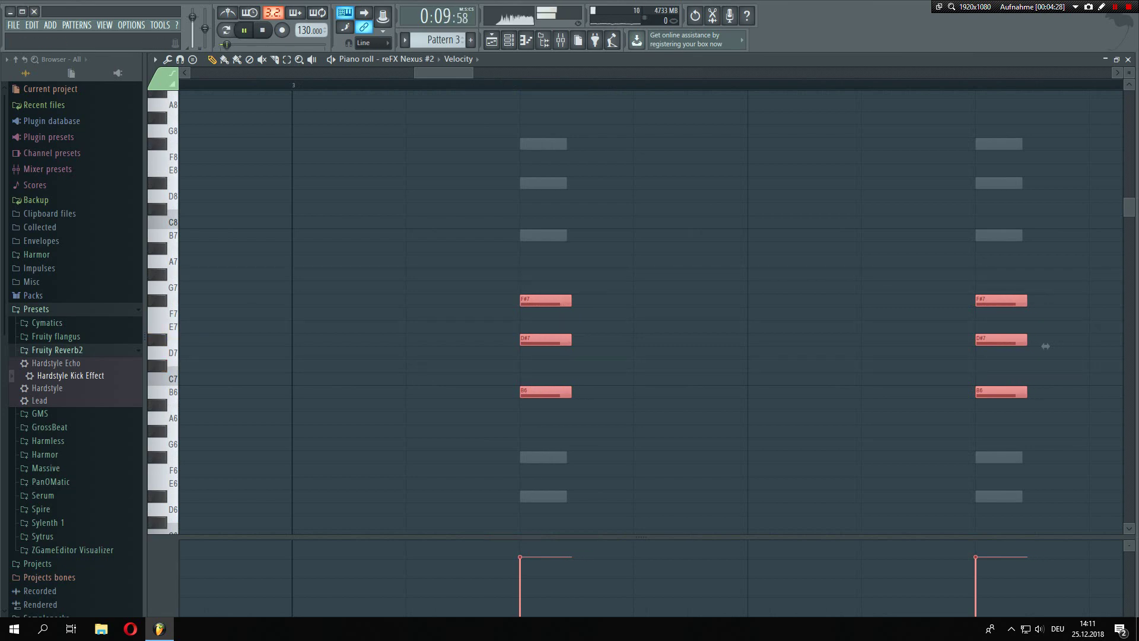
scroll(1045, 346, down, 5)
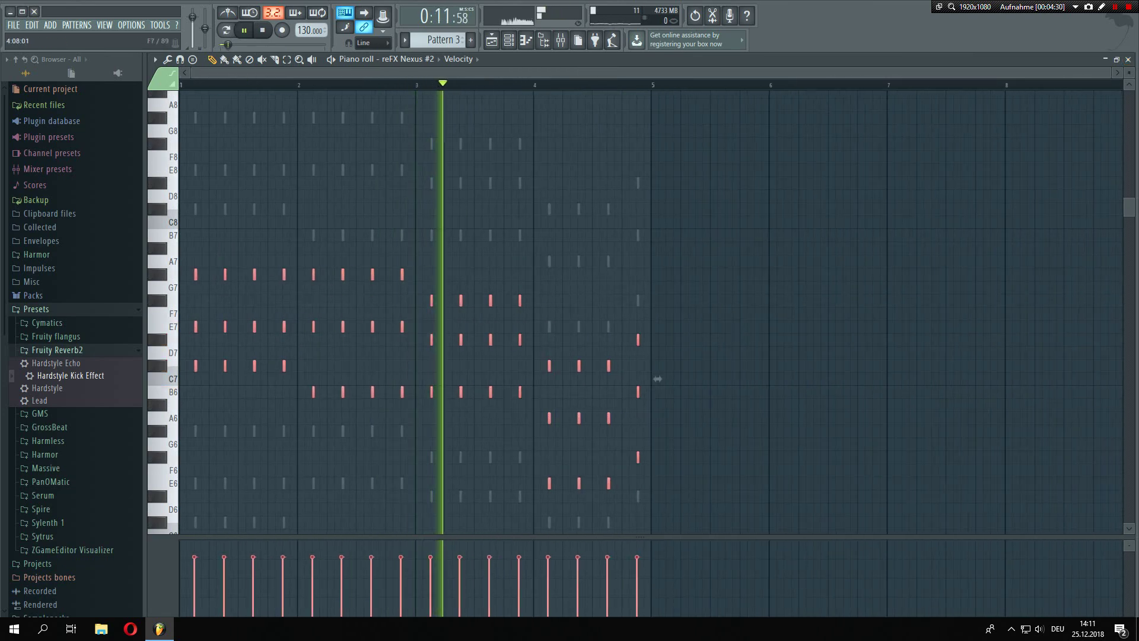
scroll(820, 383, up, 5)
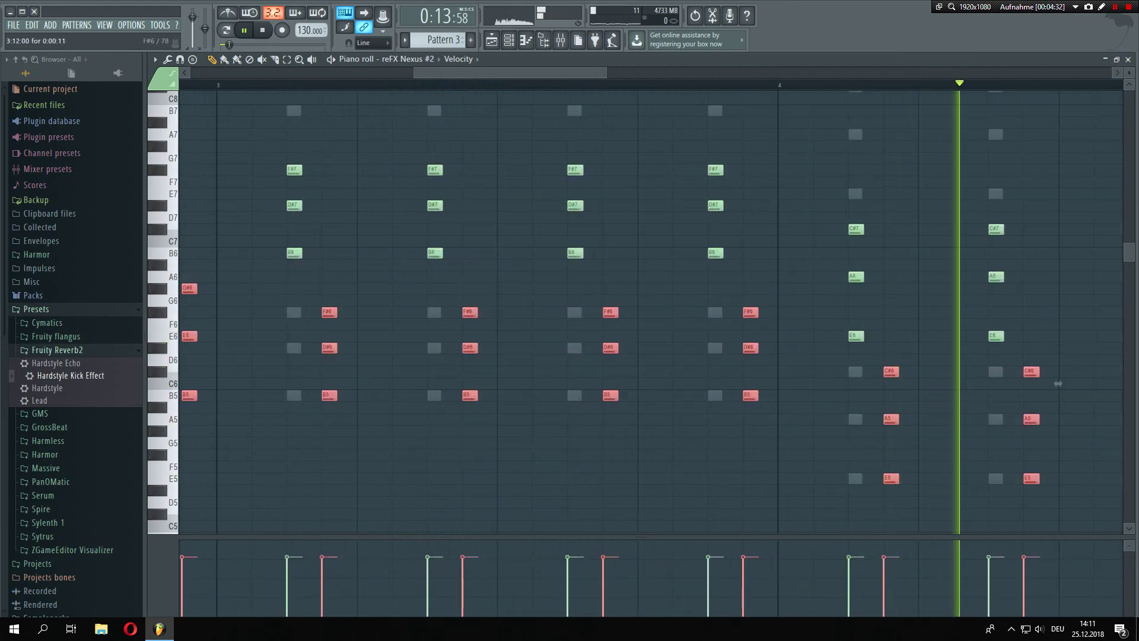
scroll(661, 386, down, 5)
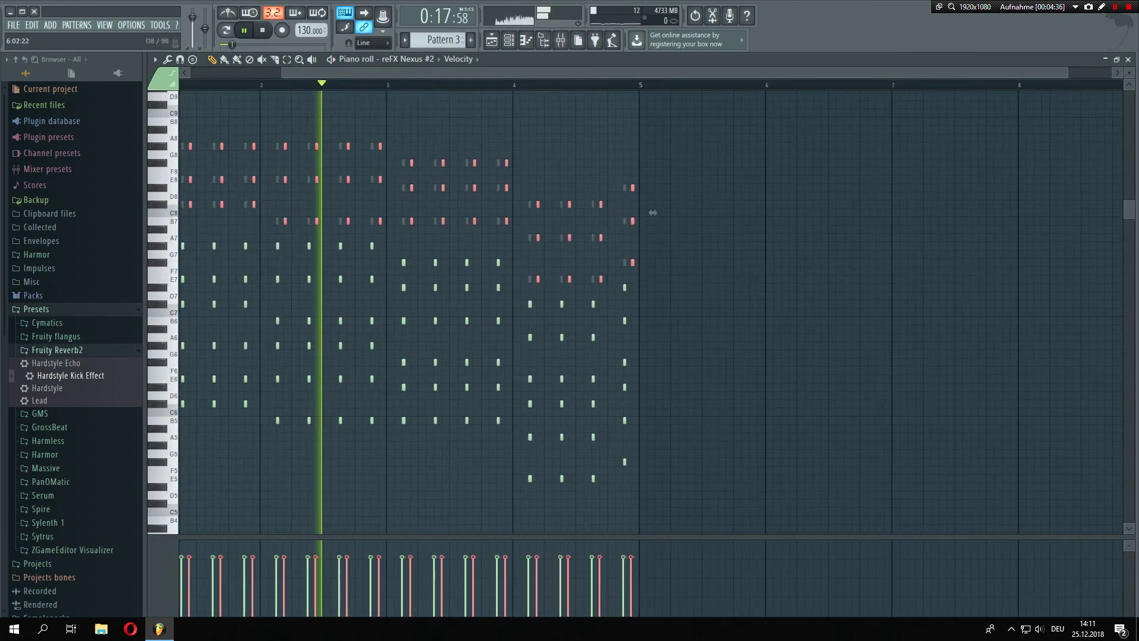
Align the copy one octave above the reFX Nexus #2 chords with the existing stabs and close the piano roll
scroll(610, 221, up, 5)
scroll(610, 221, up, 1)
drag(655, 233, 625, 233)
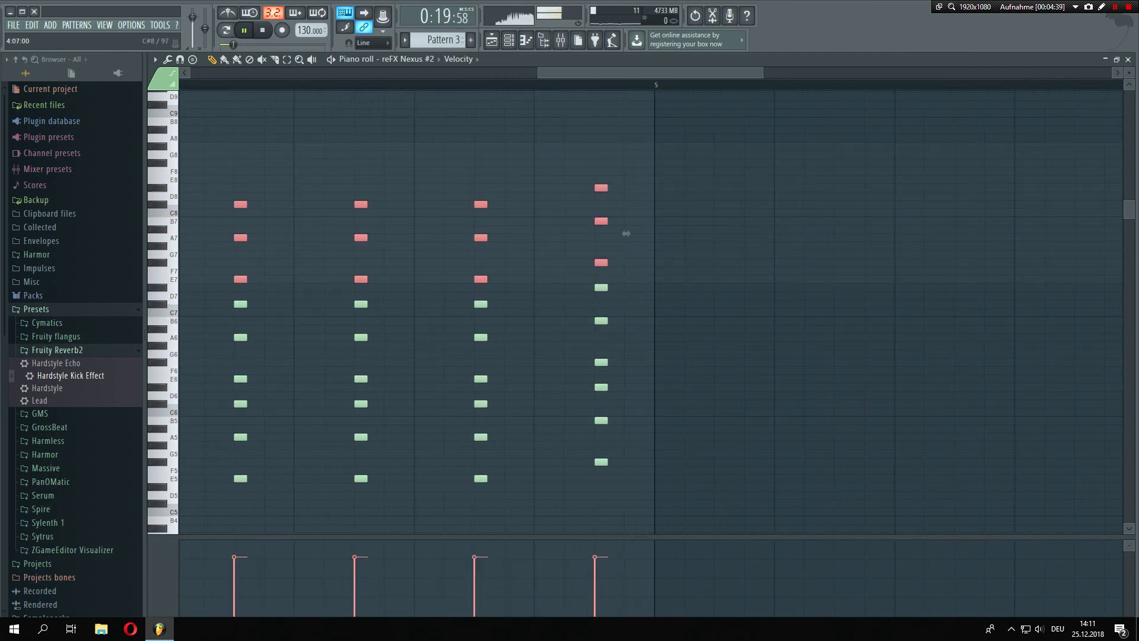
scroll(477, 223, down, 3)
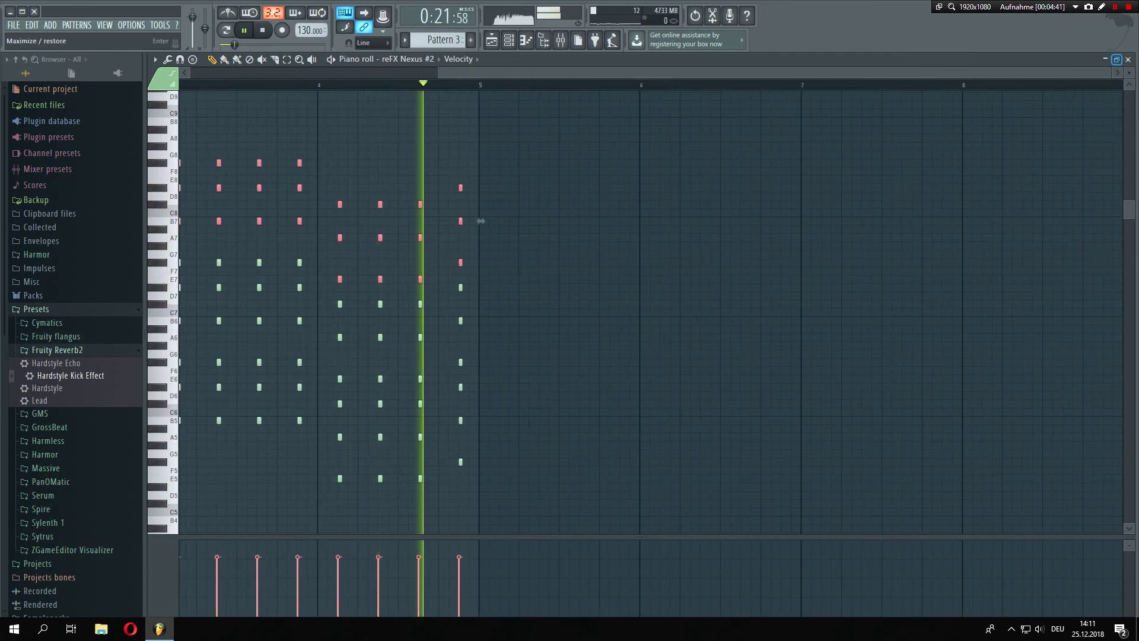
key(Escape)
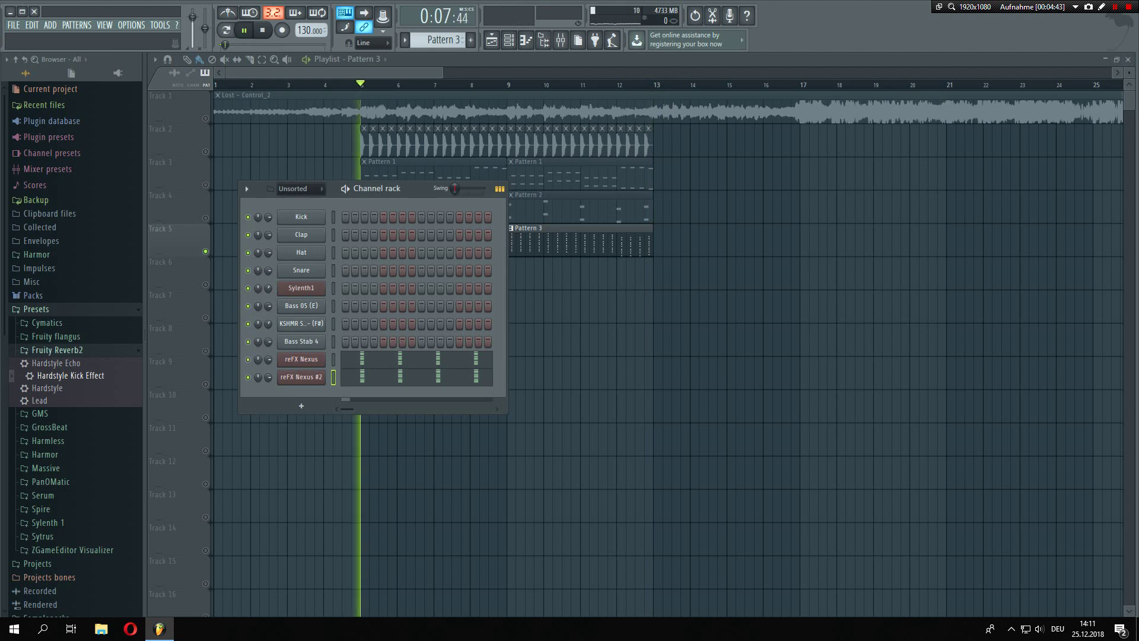
Set the reverb type of reFX Nexus #2 to arena and check the original reFX Nexus instrument's settings
click(302, 377)
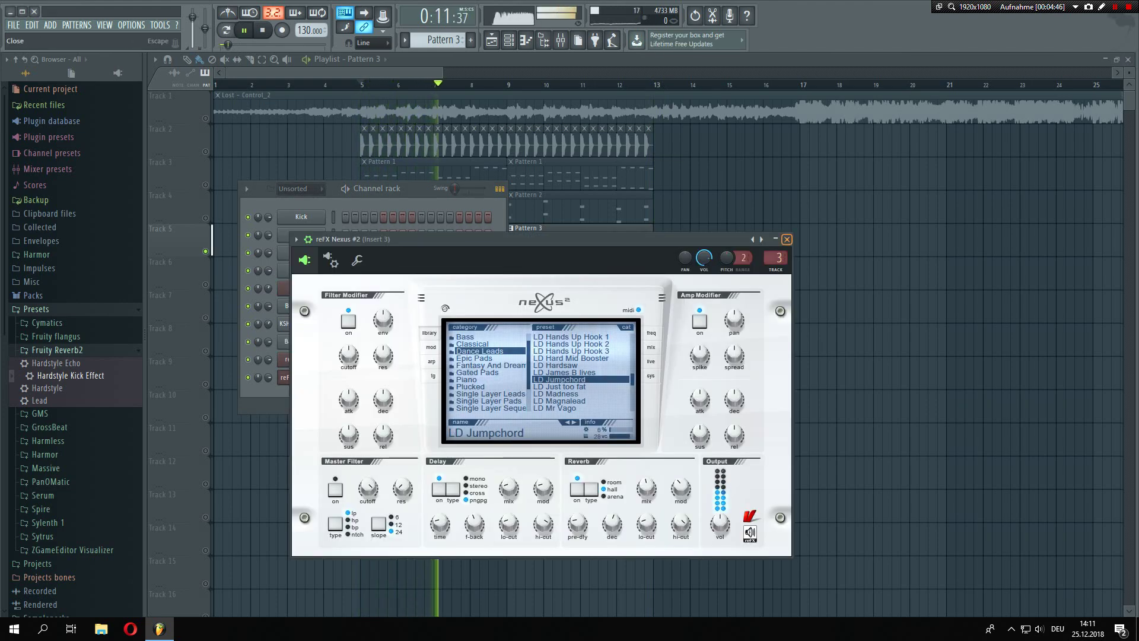
click(787, 239)
click(301, 377)
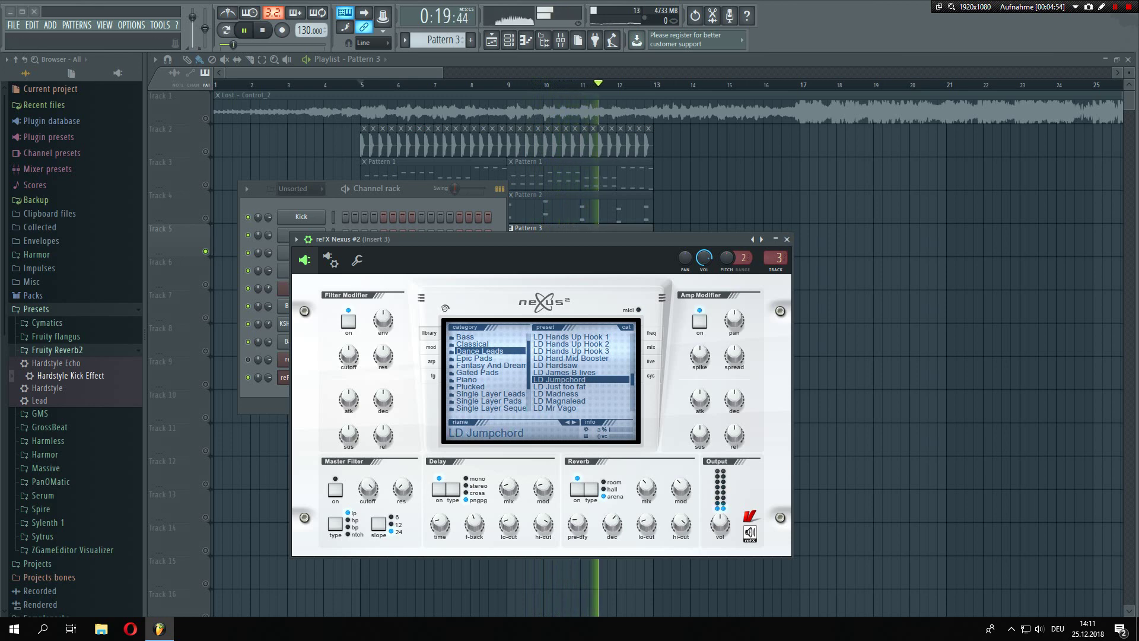
click(787, 239)
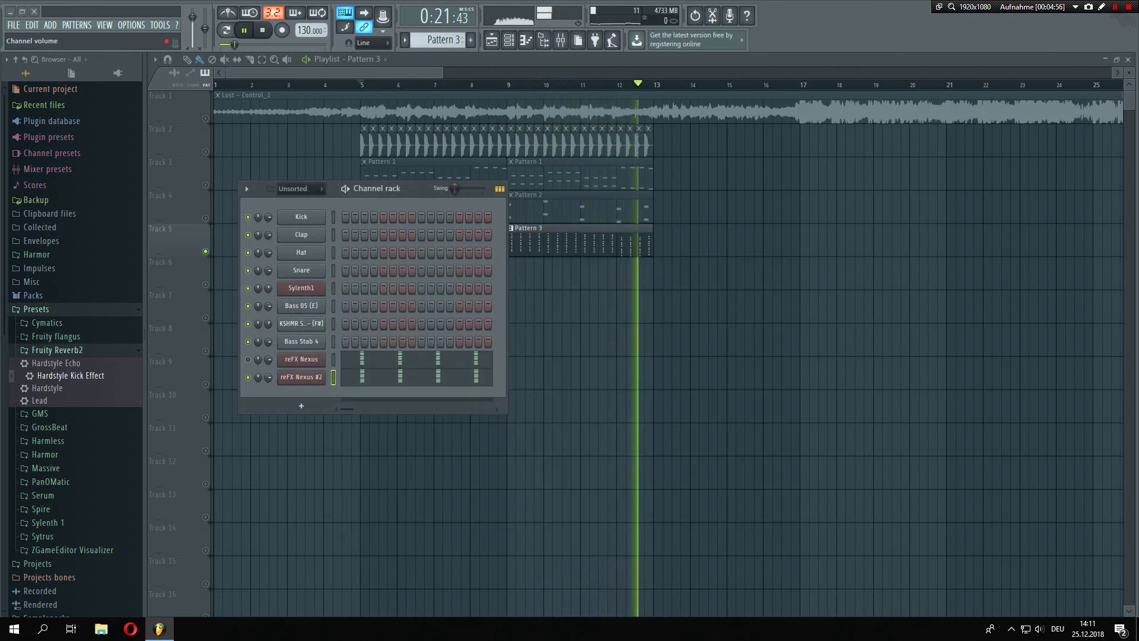
click(301, 359)
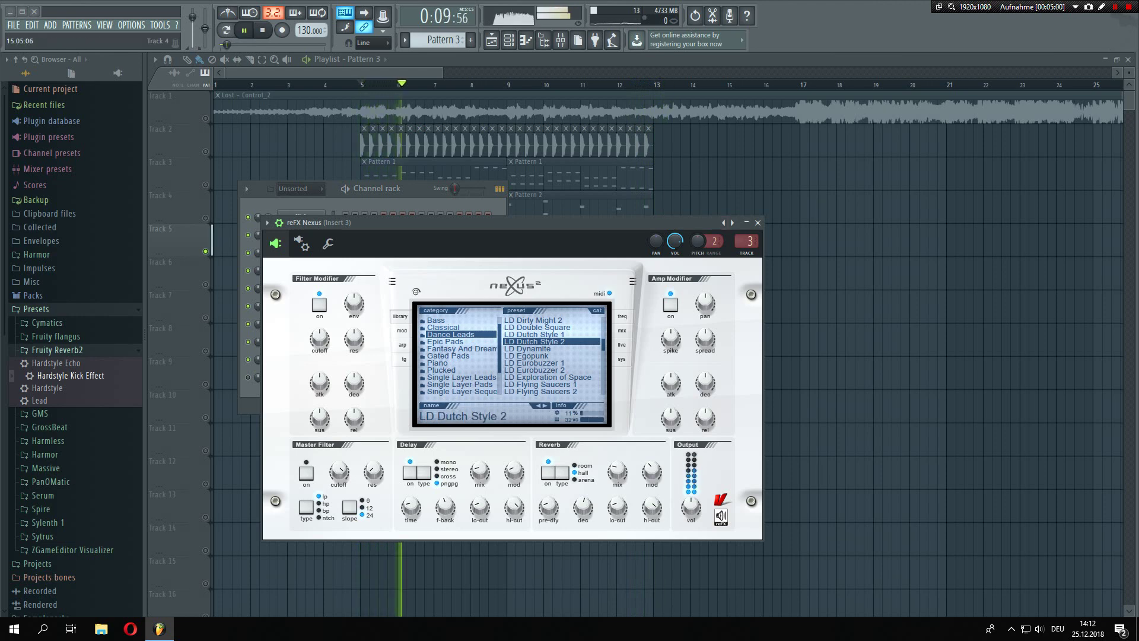
click(758, 223)
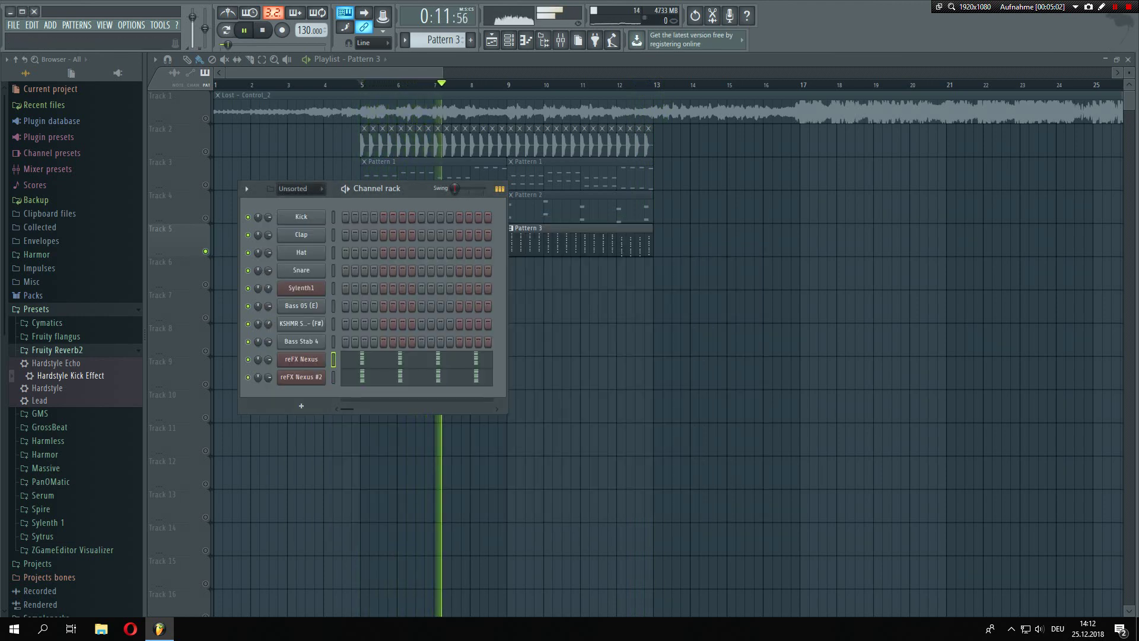
Restart playback and unmute playlist tracks 4, 3 and 2 to hear them with the layered stabs
key(space)
key(space)
click(206, 219)
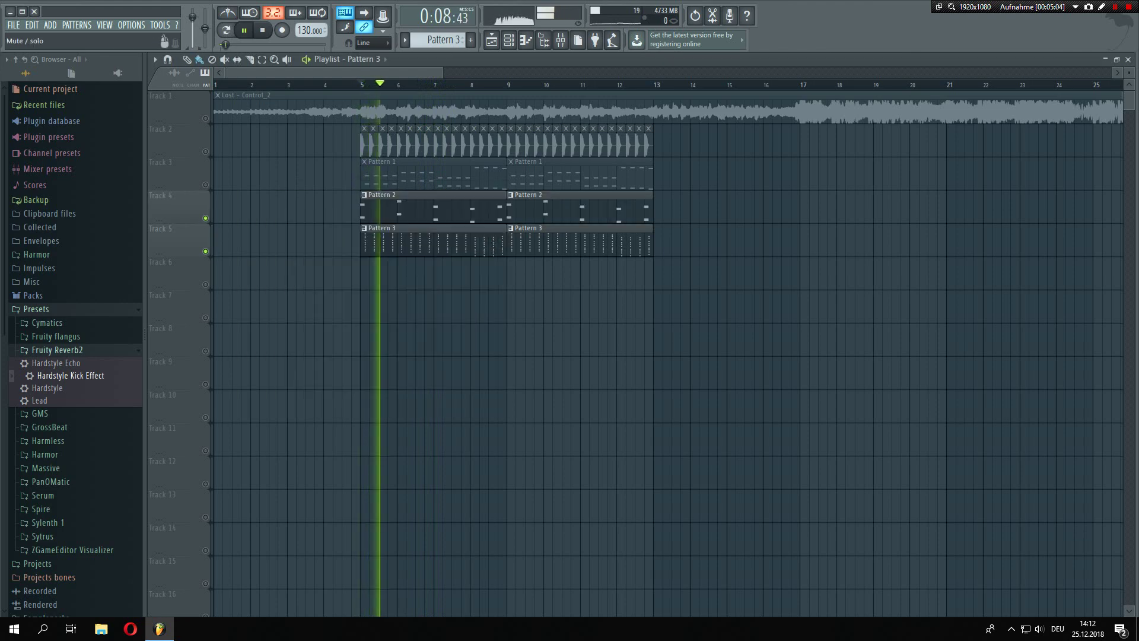
click(205, 185)
click(205, 151)
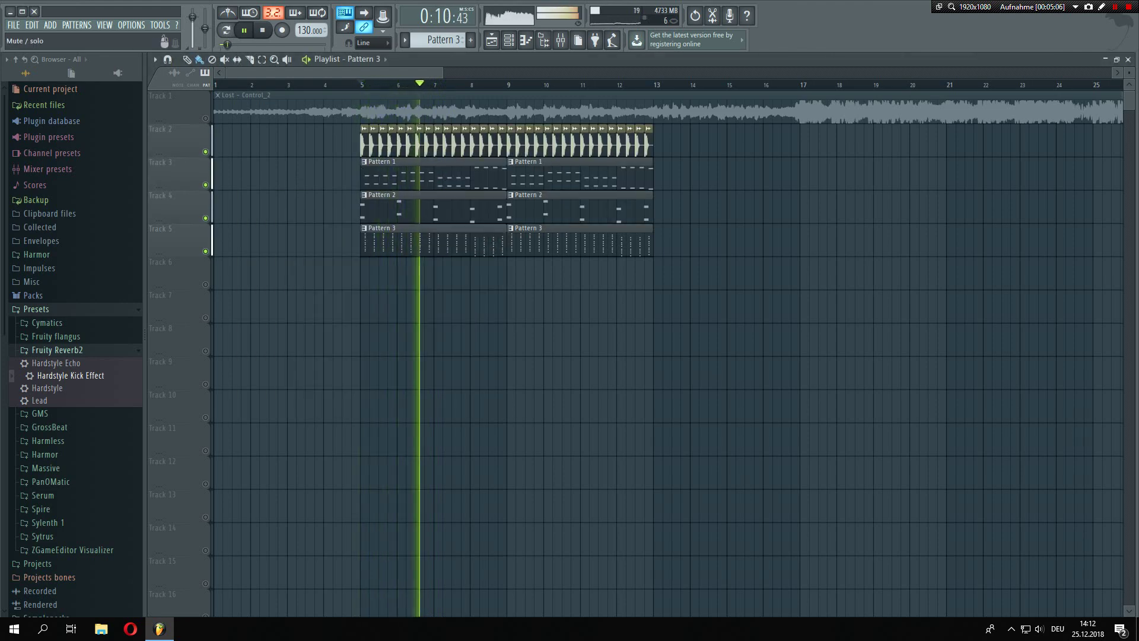
Re-enable all playlist tracks, including the reference audio on track 1
right_click(205, 151)
drag(715, 274, 731, 244)
right_click(732, 243)
click(737, 242)
right_click(737, 242)
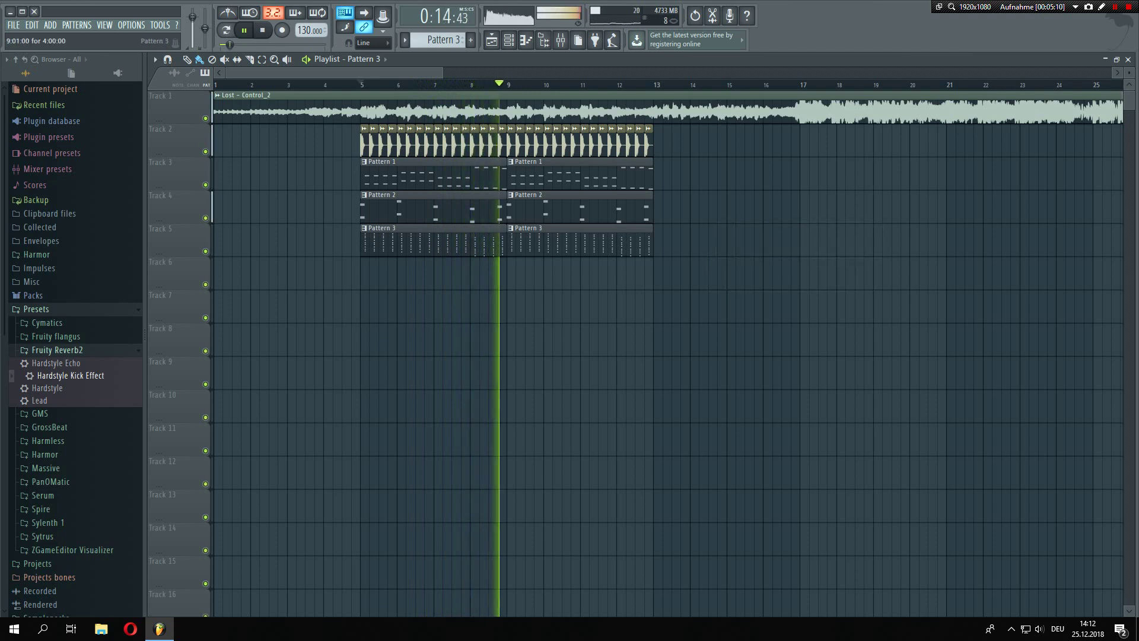